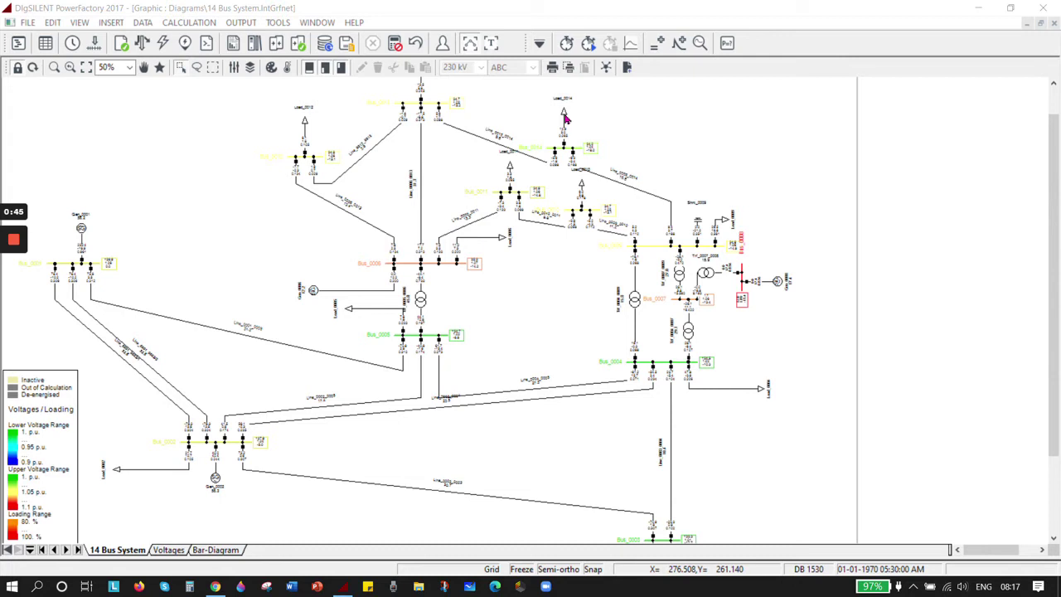
- Define Load_0014 as a monitored object for RMS/EMT simulation results and close the results list
{"action": "left_click", "coordinate": [564, 119]}
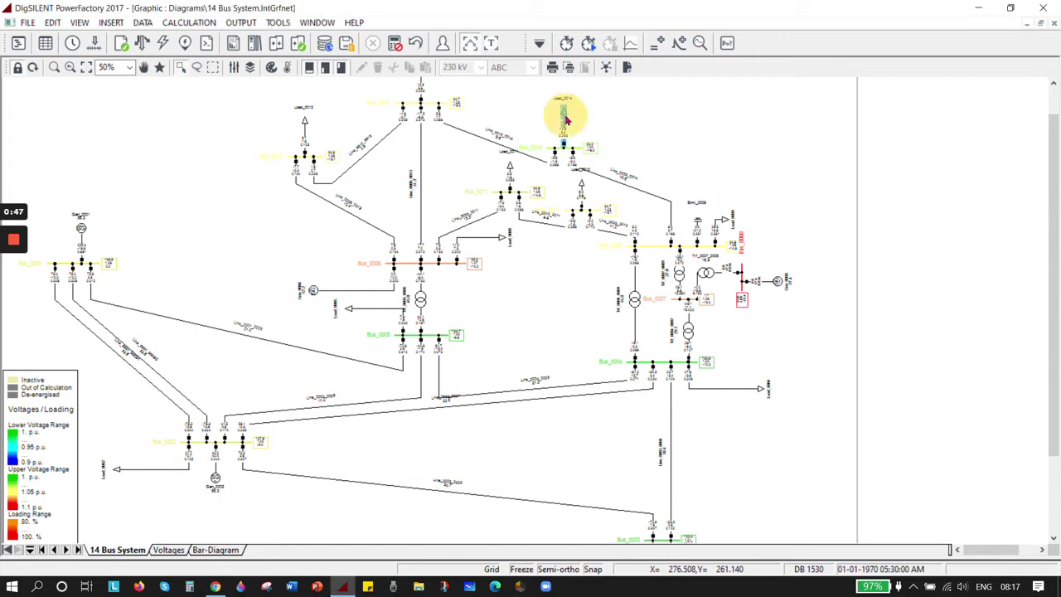
{"action": "right_click", "coordinate": [565, 120]}
{"action": "mouse_move", "coordinate": [655, 211]}
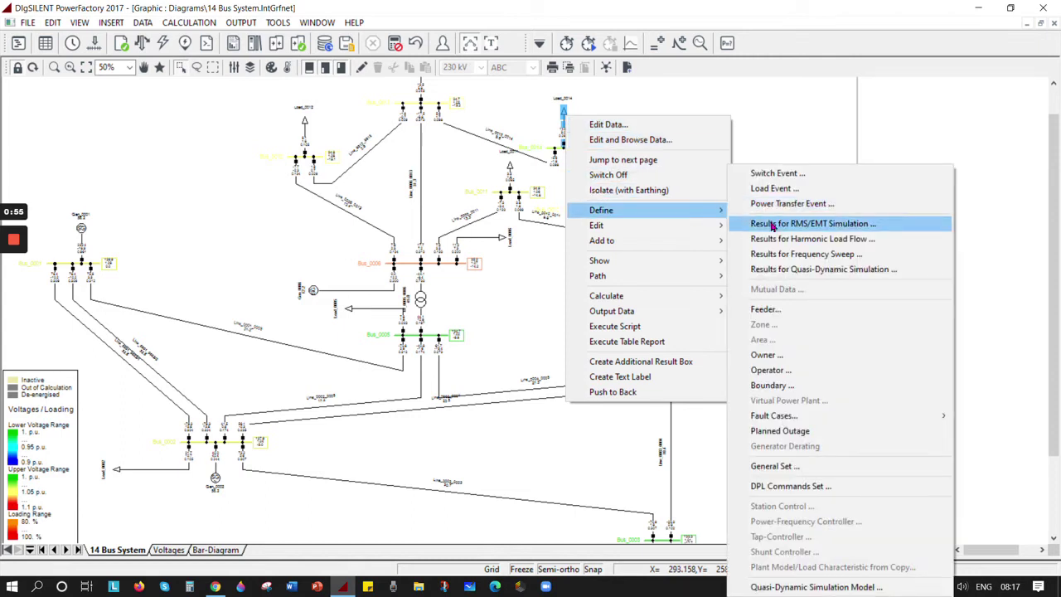
{"action": "left_click", "coordinate": [772, 225]}
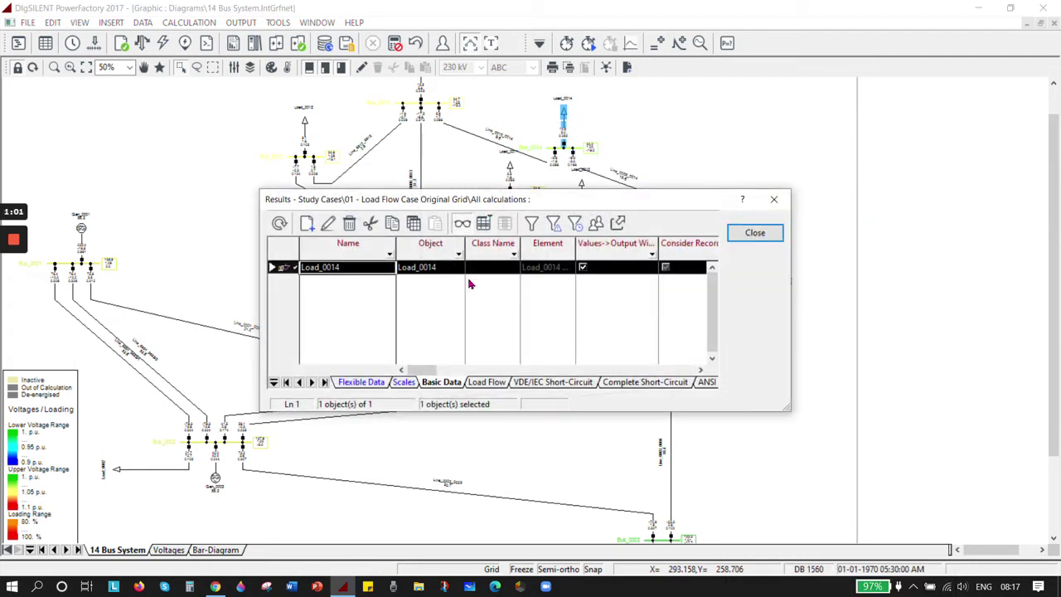
{"action": "left_click", "coordinate": [758, 236]}
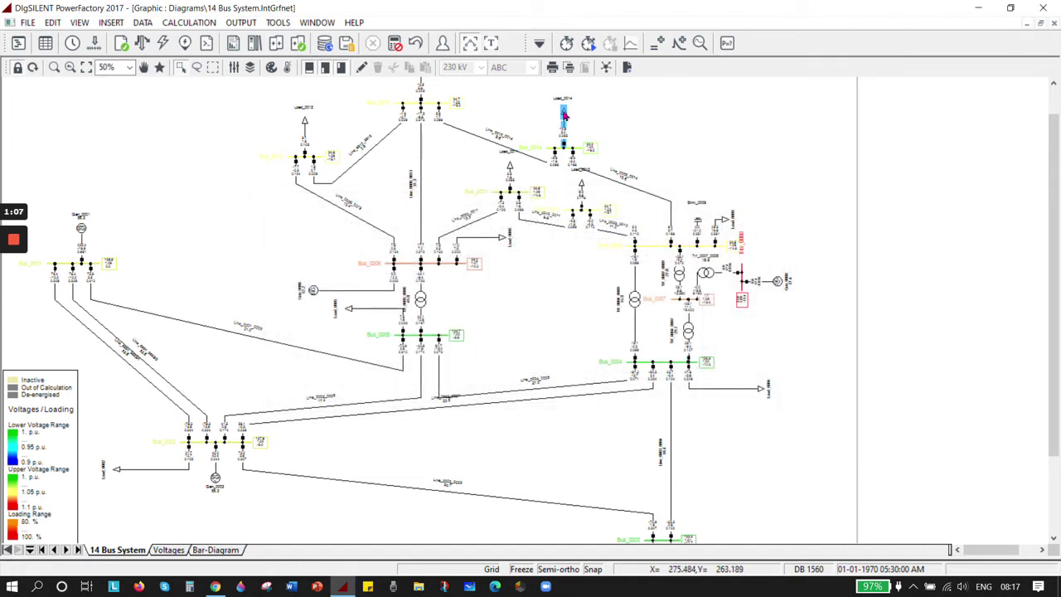
- Reopen the RMS/EMT results definition of Load_0014 and remove all preselected variables from its variable selection
{"action": "right_click", "coordinate": [563, 116]}
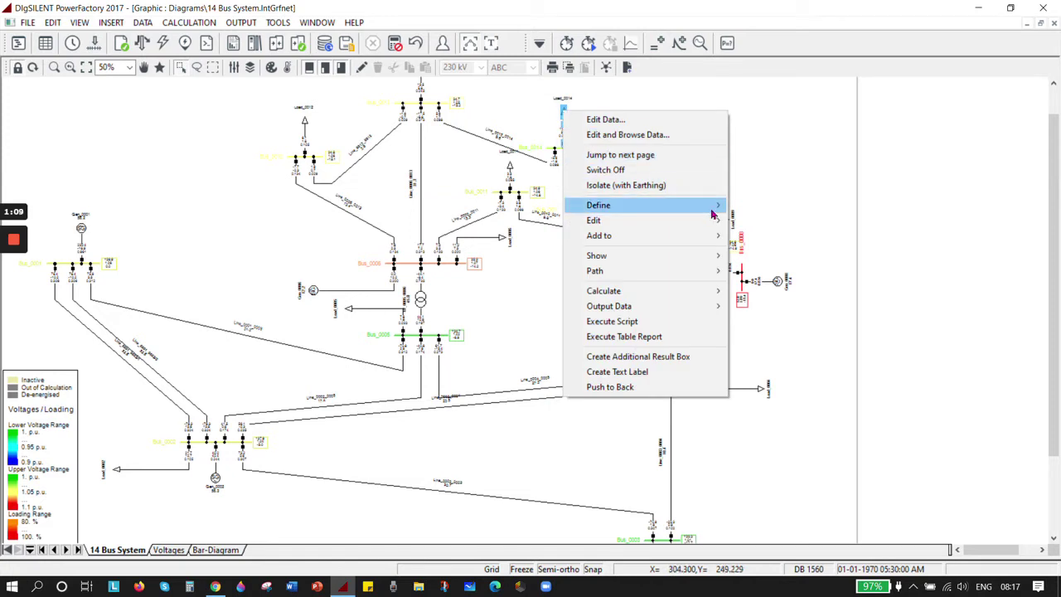
{"action": "mouse_move", "coordinate": [711, 215]}
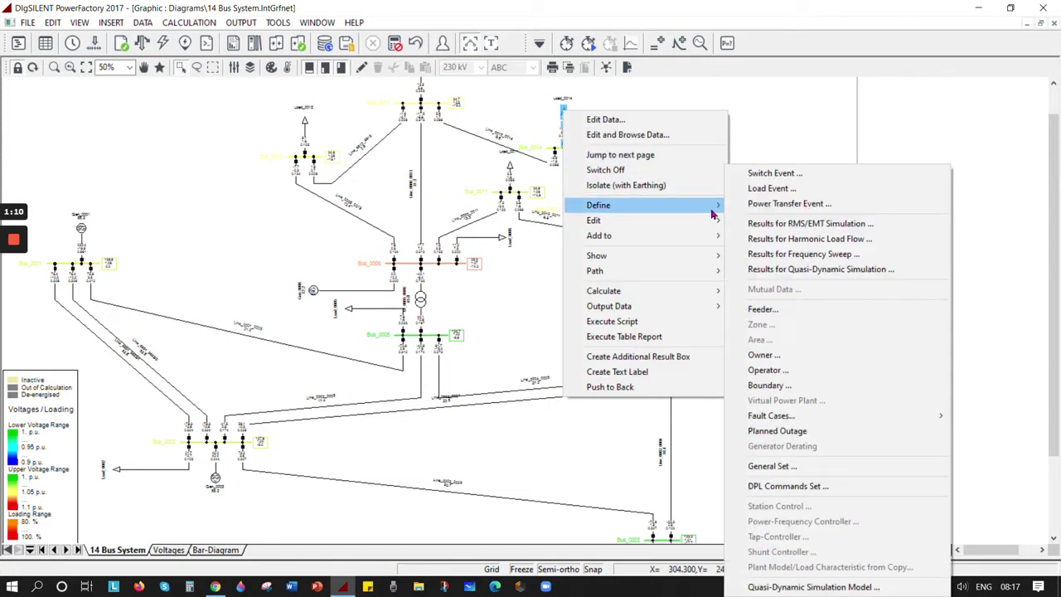
{"action": "left_click", "coordinate": [772, 224]}
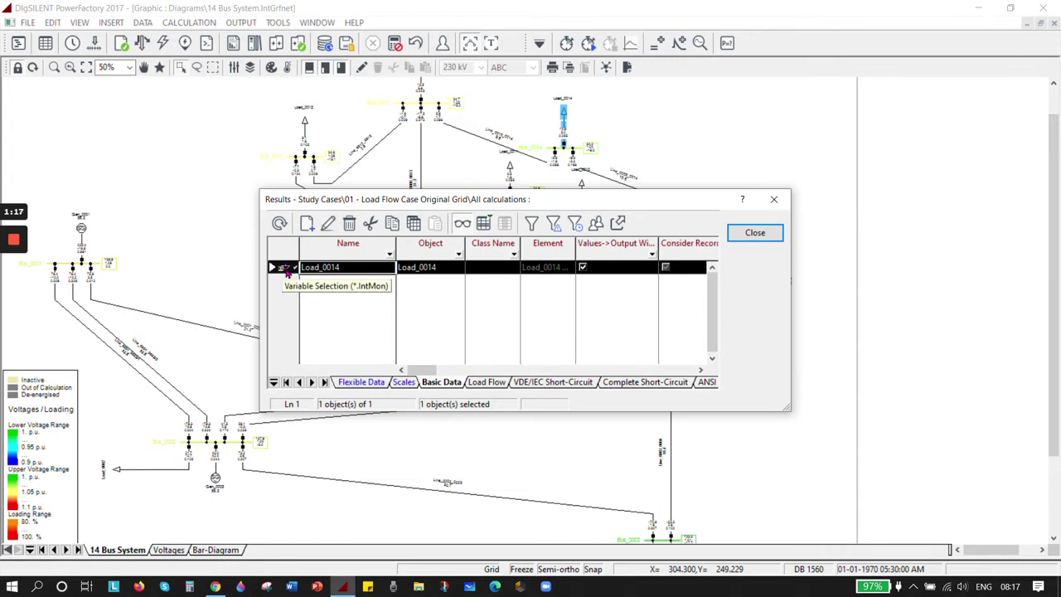
{"action": "double_click", "coordinate": [286, 269]}
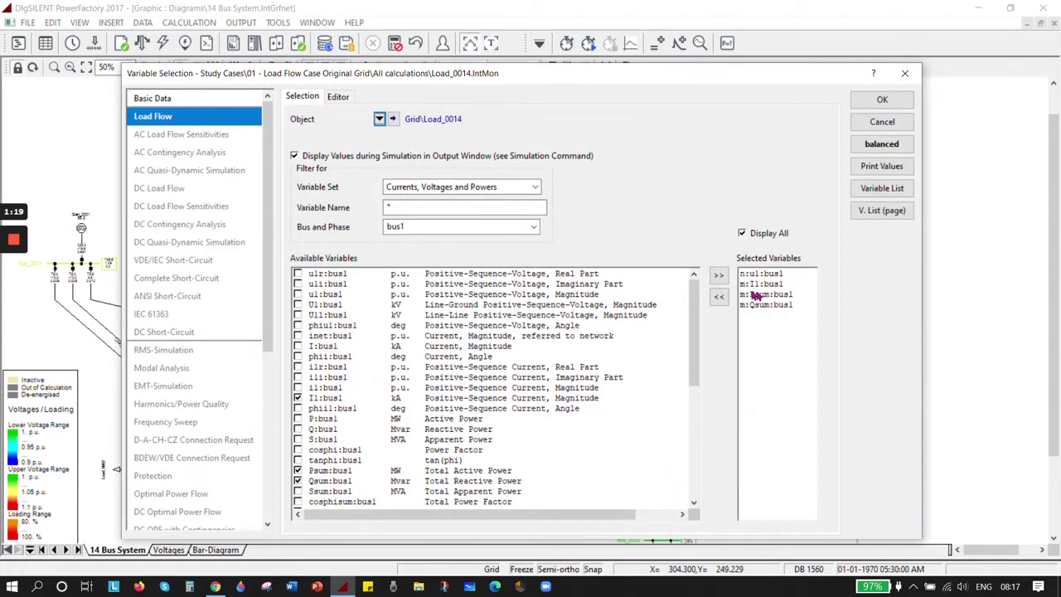
{"action": "left_click", "coordinate": [770, 273]}
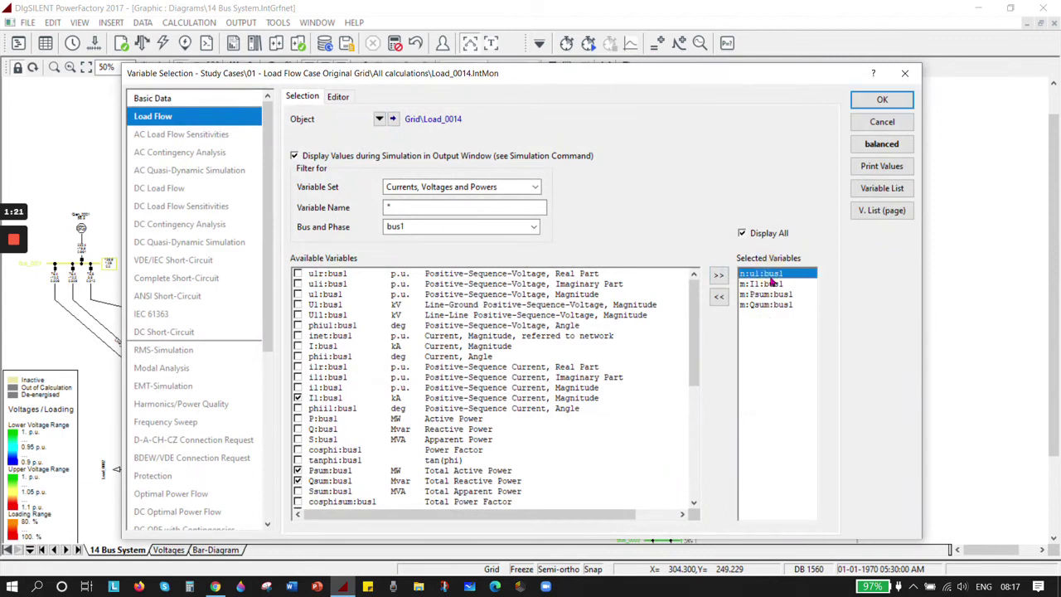
{"action": "left_click", "coordinate": [767, 284]}
{"action": "left_click", "coordinate": [767, 305], "text": "shift"}
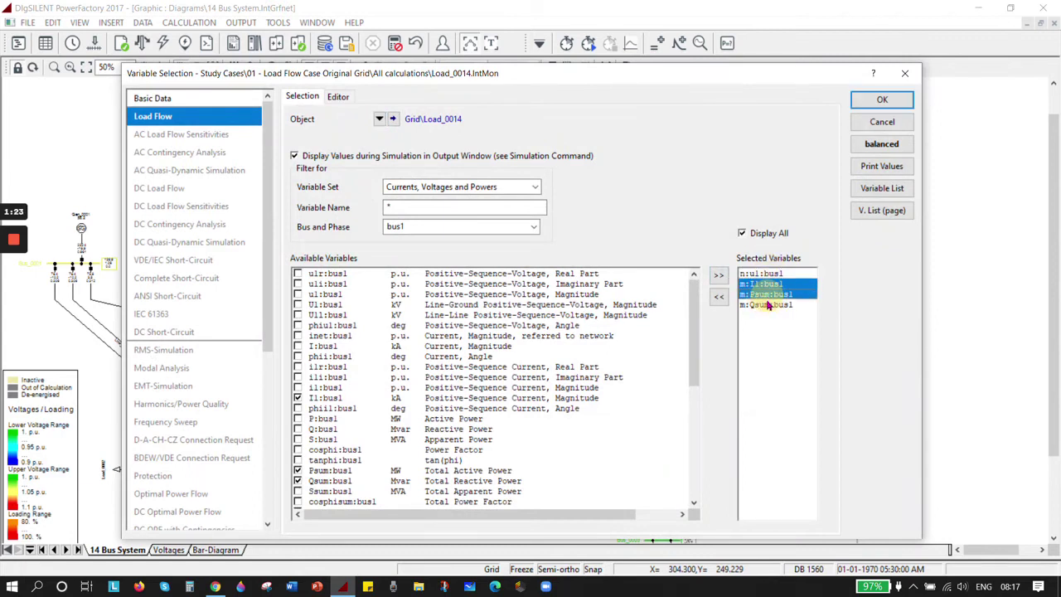
{"action": "left_click", "coordinate": [769, 273], "text": "ctrl"}
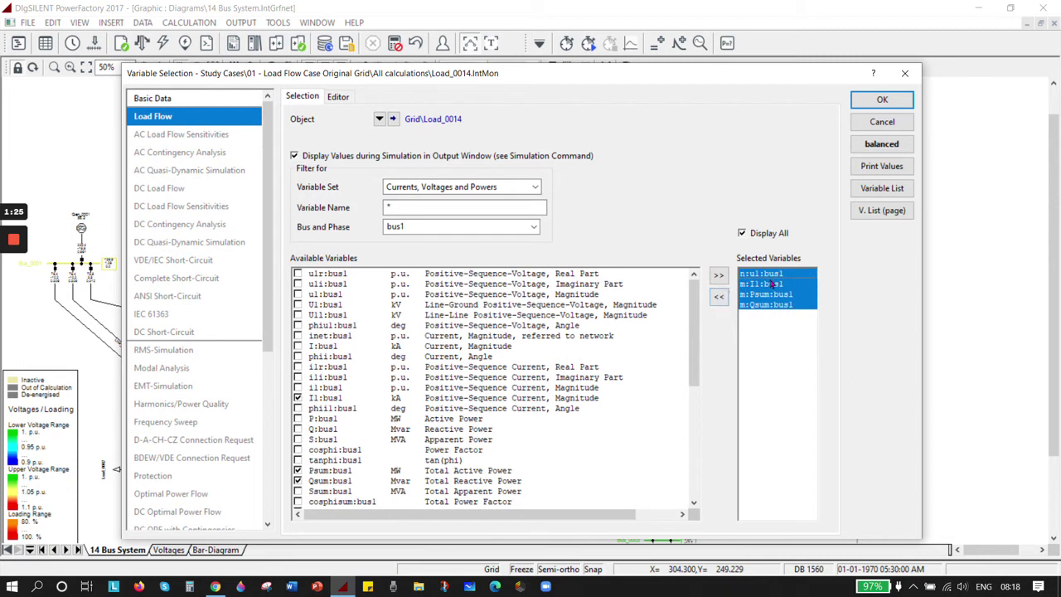
{"action": "left_click", "coordinate": [718, 297]}
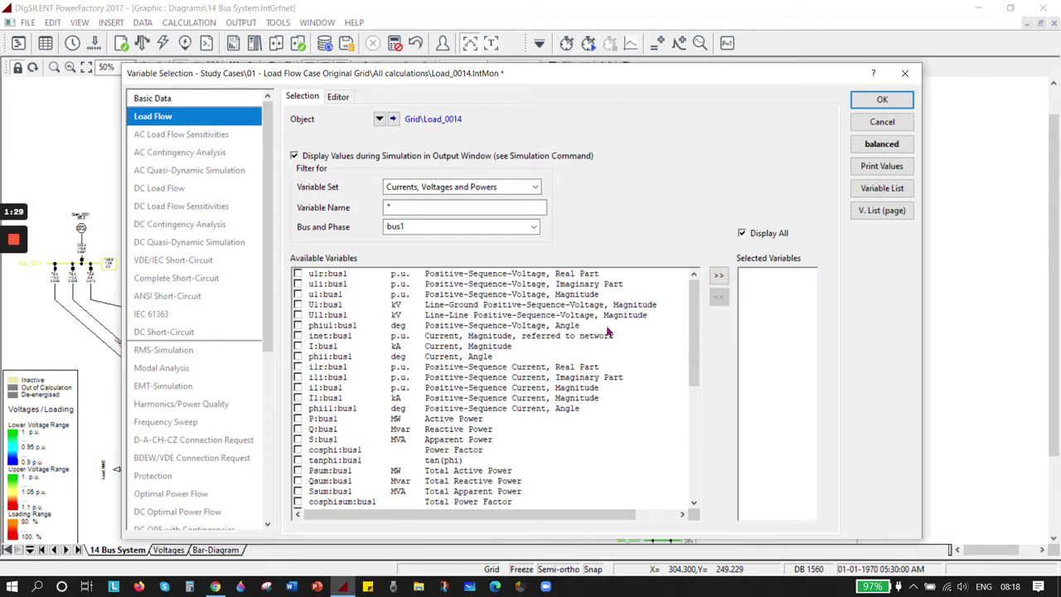
- Add the bus voltage magnitude u:bus1 in p.u. from the Bus Results set on the RMS-Simulation page
{"action": "left_click", "coordinate": [414, 189]}
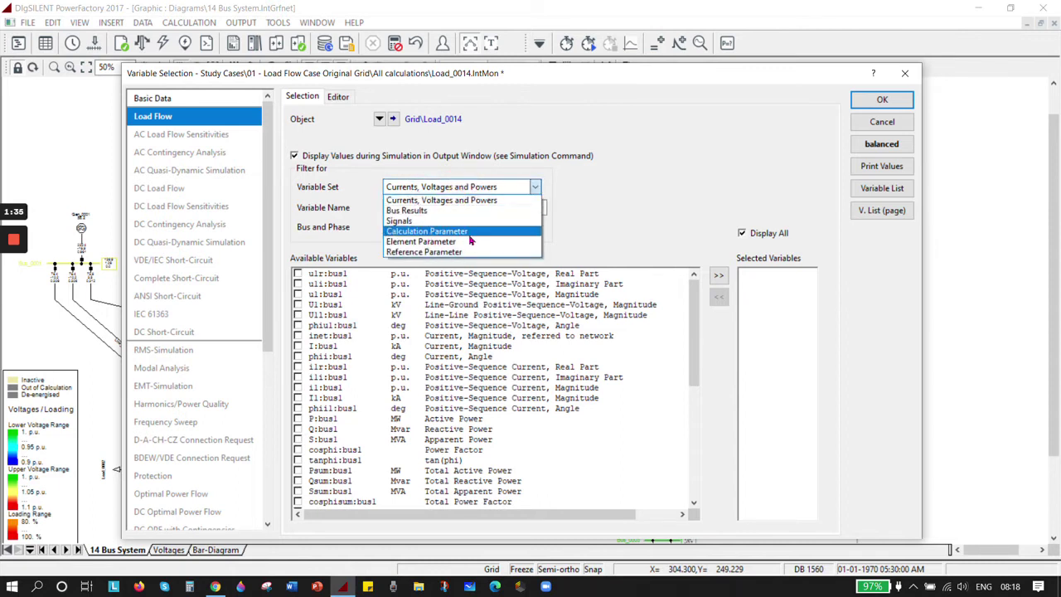
{"action": "left_click", "coordinate": [635, 215]}
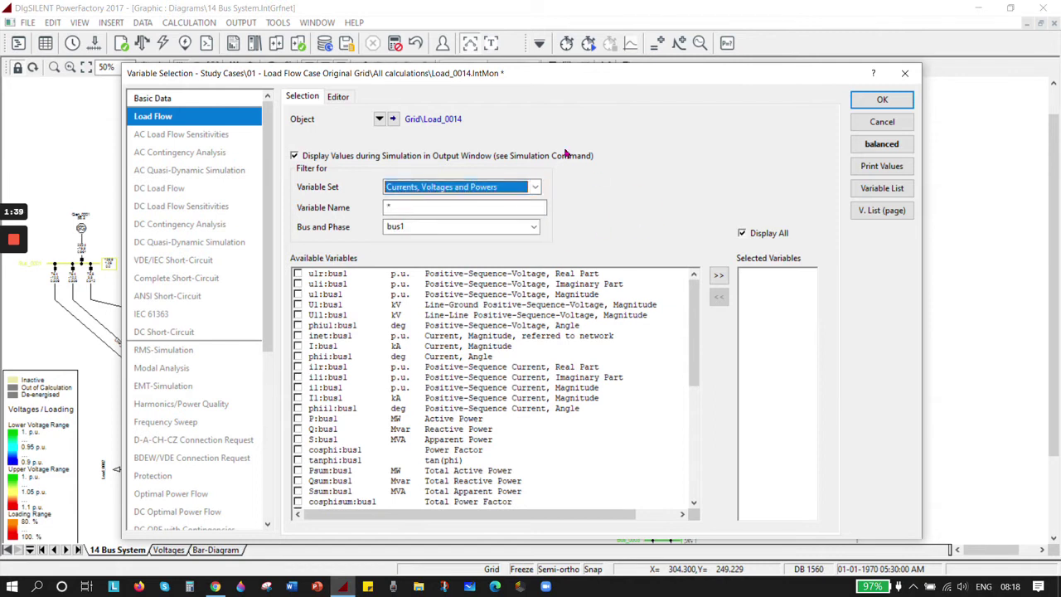
{"action": "left_click", "coordinate": [191, 351]}
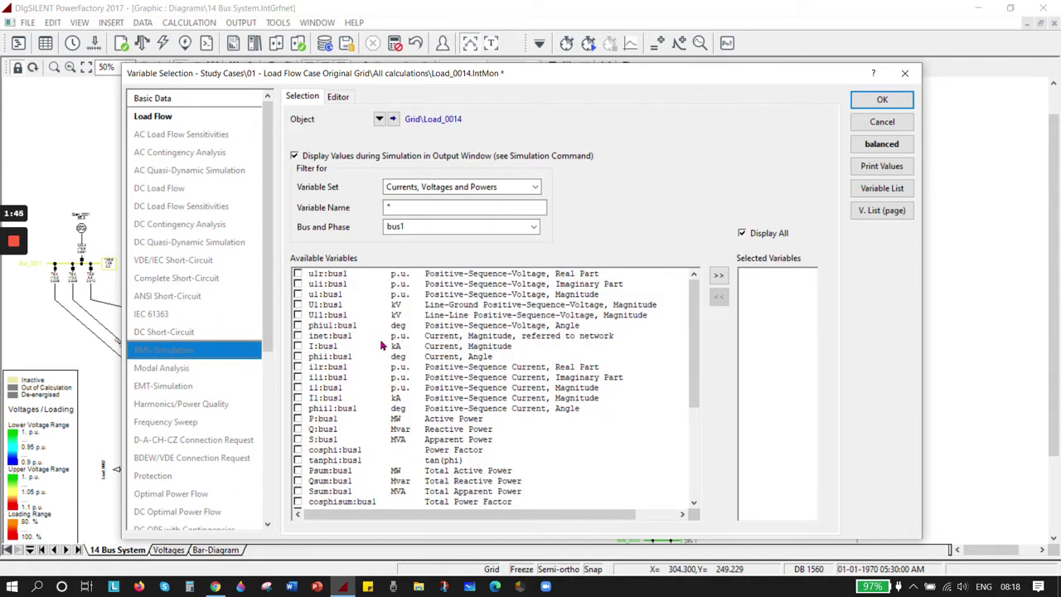
{"action": "left_click", "coordinate": [431, 187]}
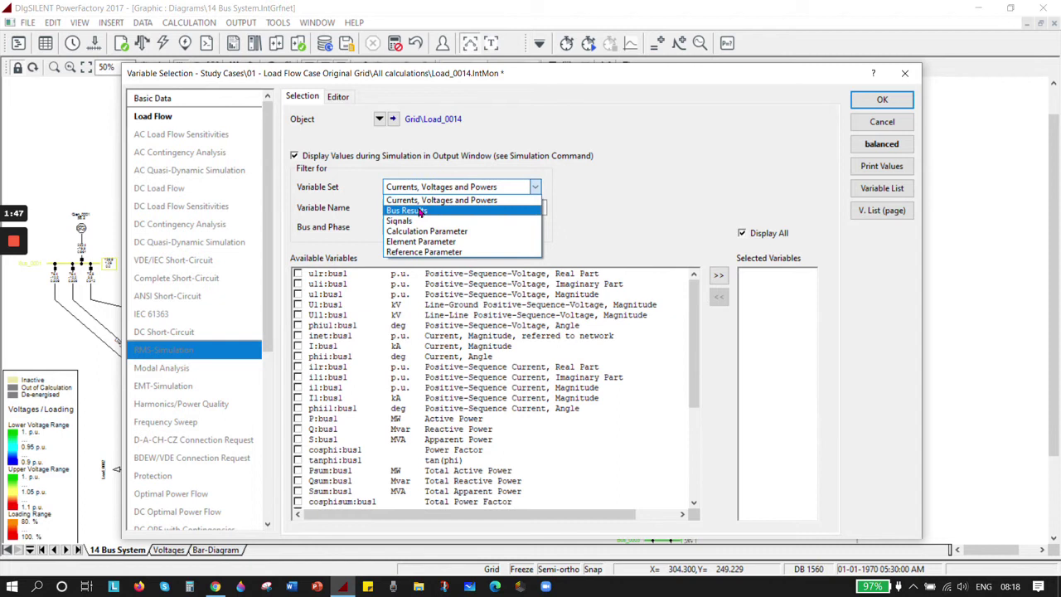
{"action": "left_click", "coordinate": [419, 212]}
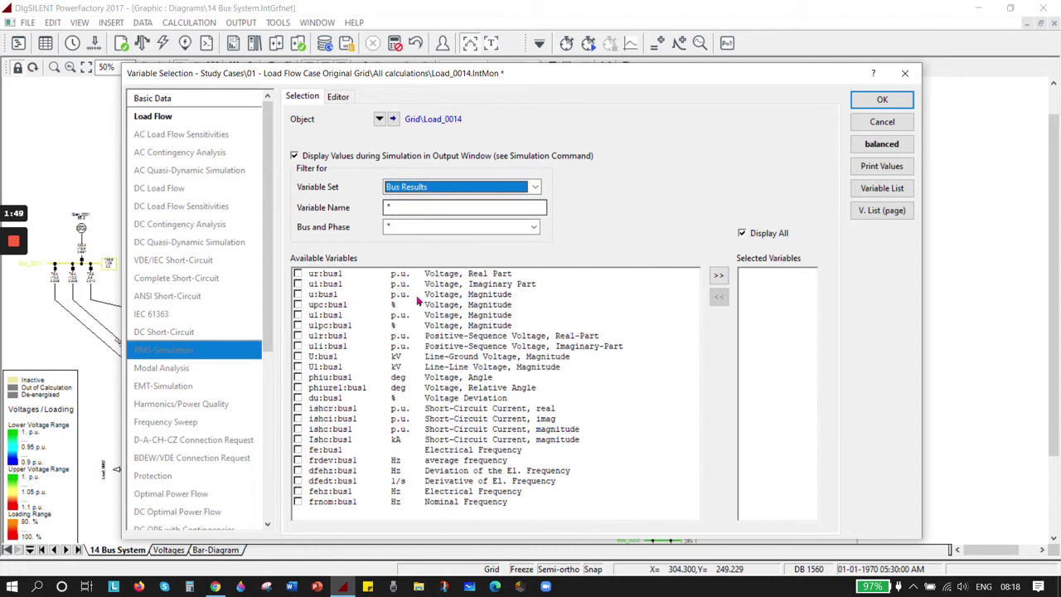
{"action": "left_click", "coordinate": [298, 294]}
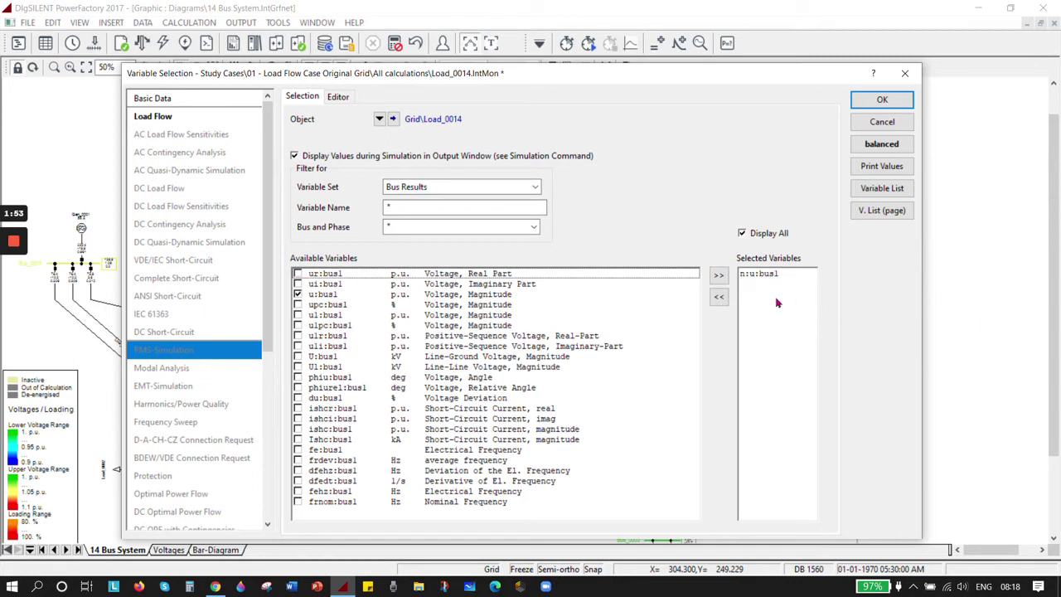
- Add the active power P:bus1 from the Currents, Voltages and Powers set and confirm the variable selection
{"action": "left_click", "coordinate": [534, 186]}
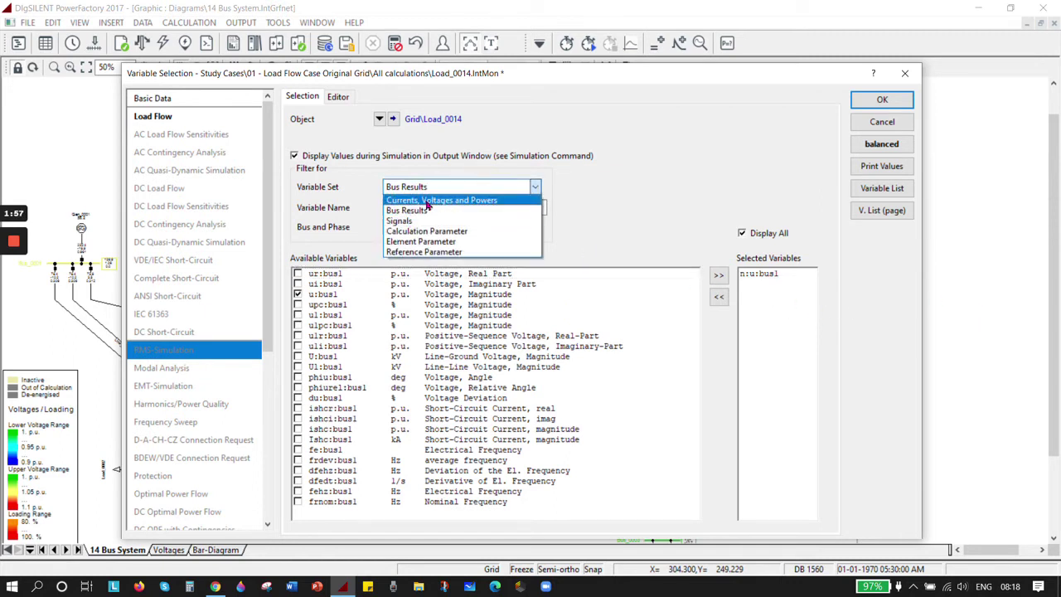
{"action": "left_click", "coordinate": [427, 202]}
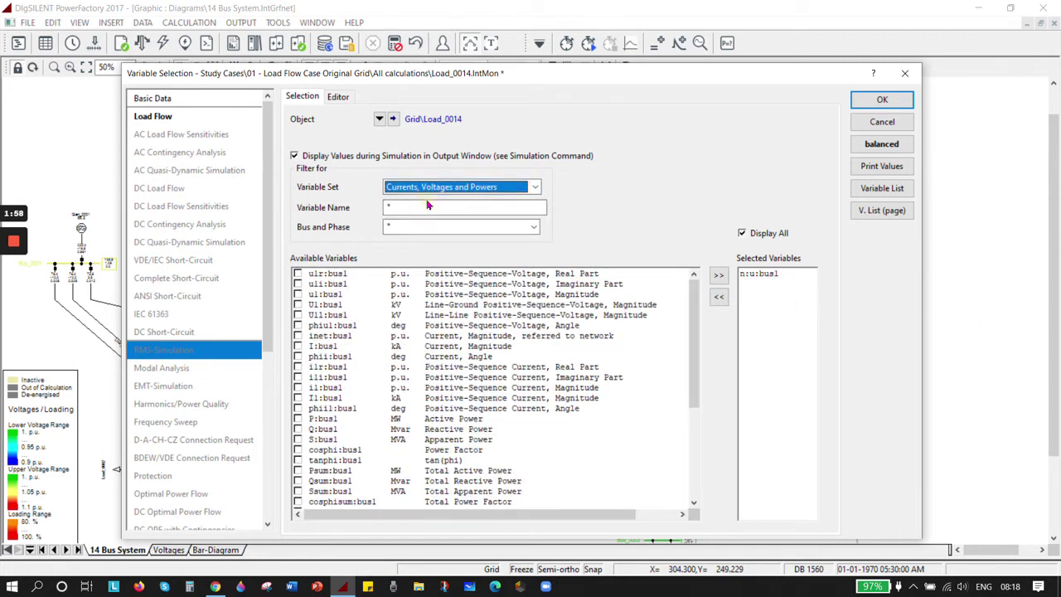
{"action": "left_click", "coordinate": [298, 418]}
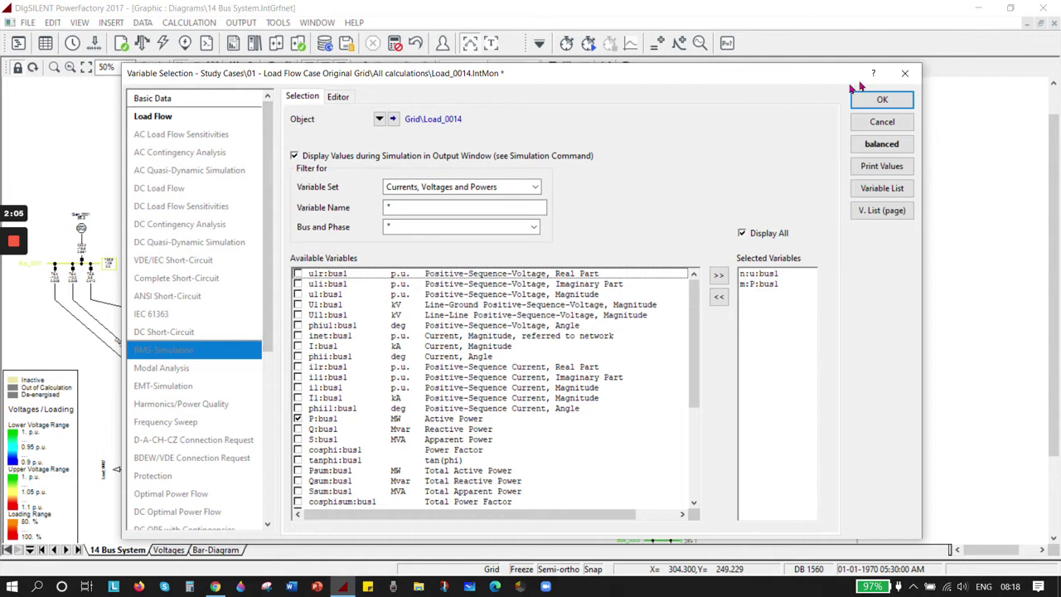
{"action": "left_click", "coordinate": [880, 101]}
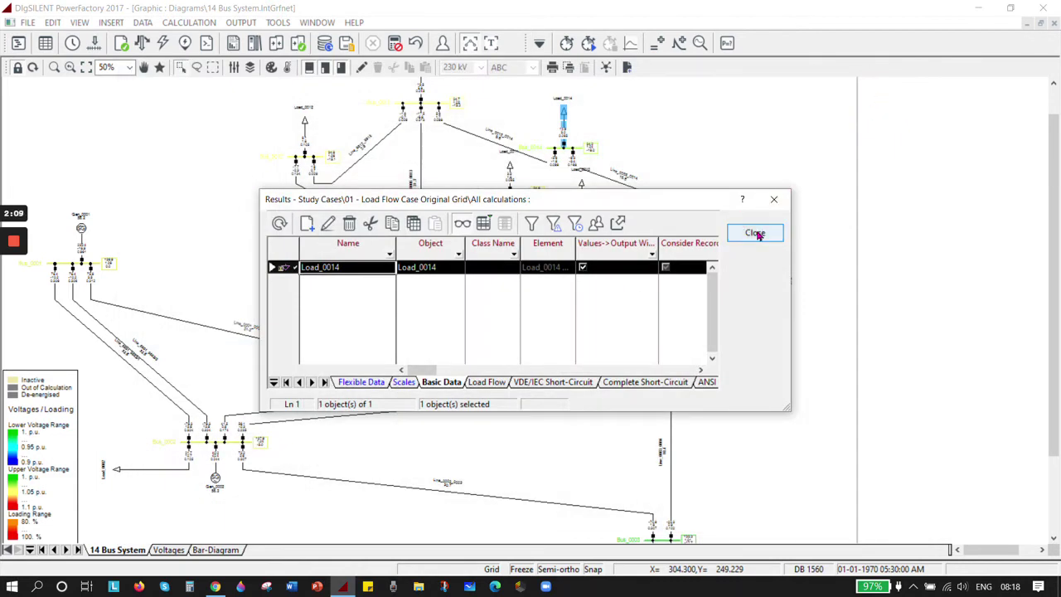
{"action": "left_click", "coordinate": [755, 233]}
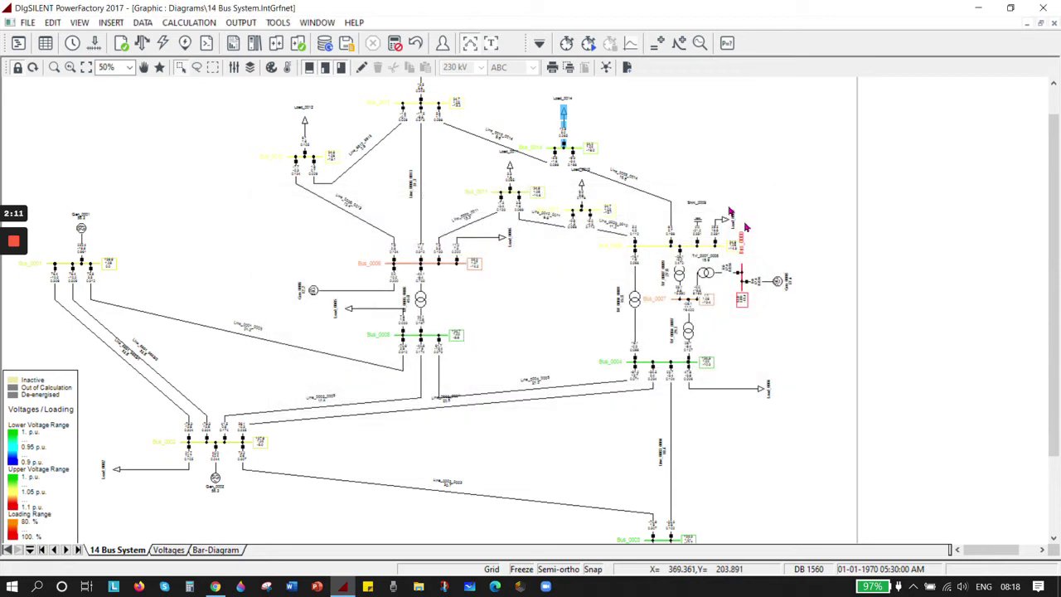
- Create a new subplot and name it "Active power"
{"action": "left_click", "coordinate": [629, 43]}
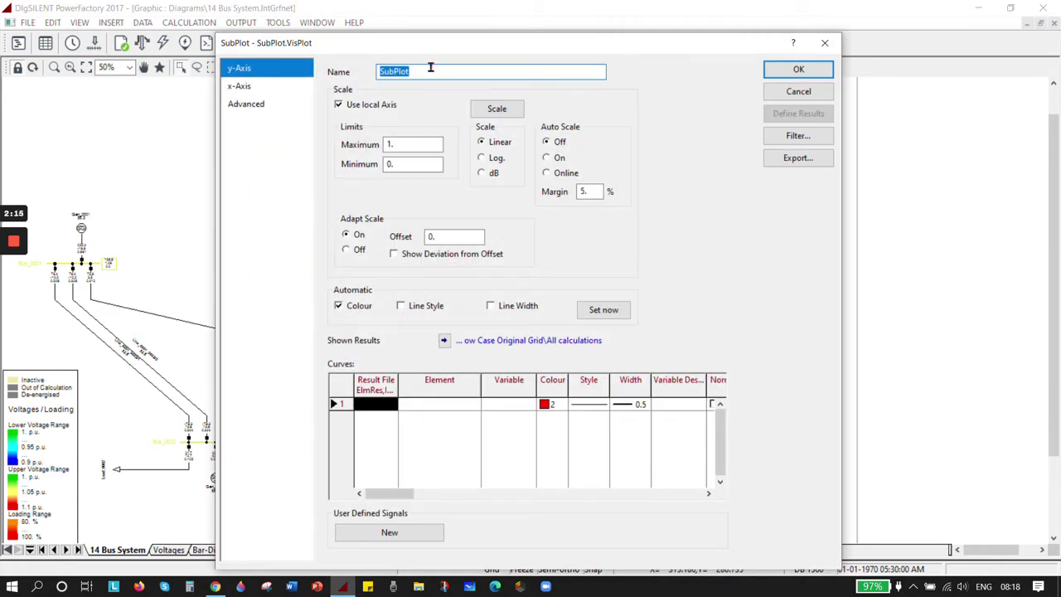
{"action": "type", "text": "Ac"}
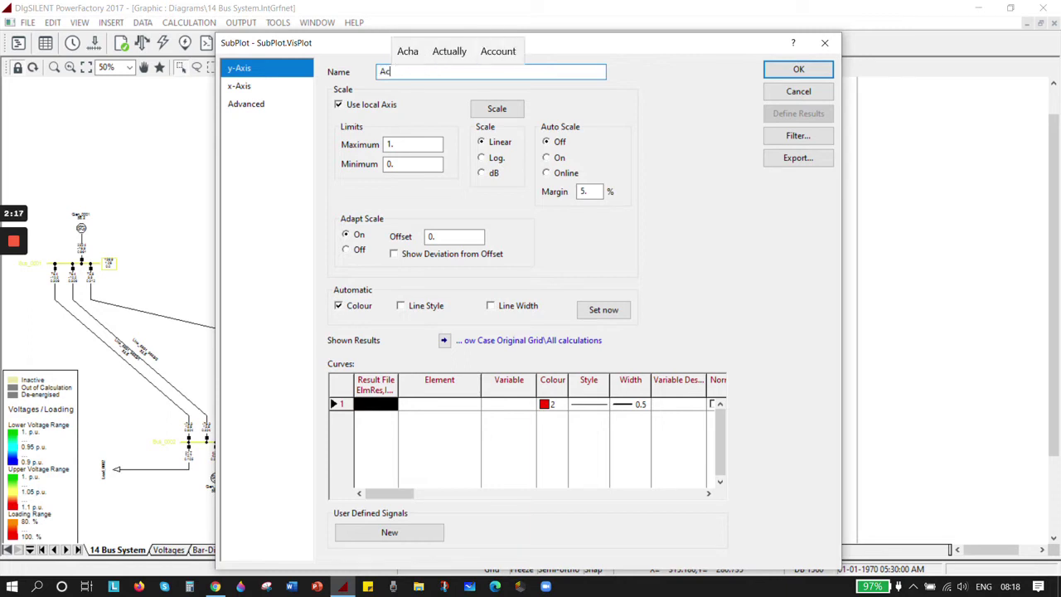
{"action": "type", "text": "tive power"}
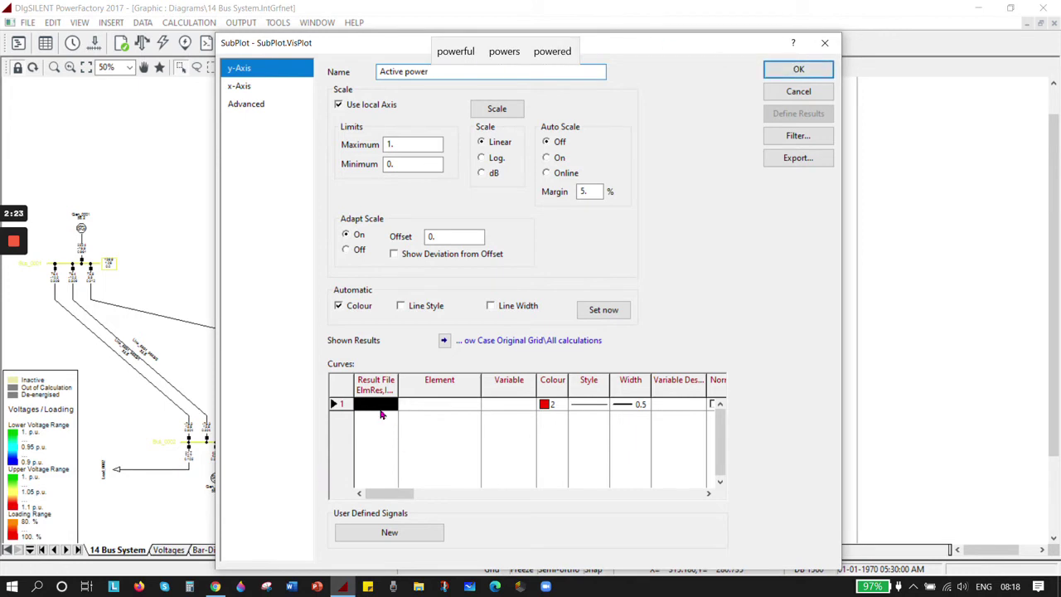
- Define the first curve with result file All calculations, element Load_0014 and variable m:P:bus1
{"action": "double_click", "coordinate": [379, 412]}
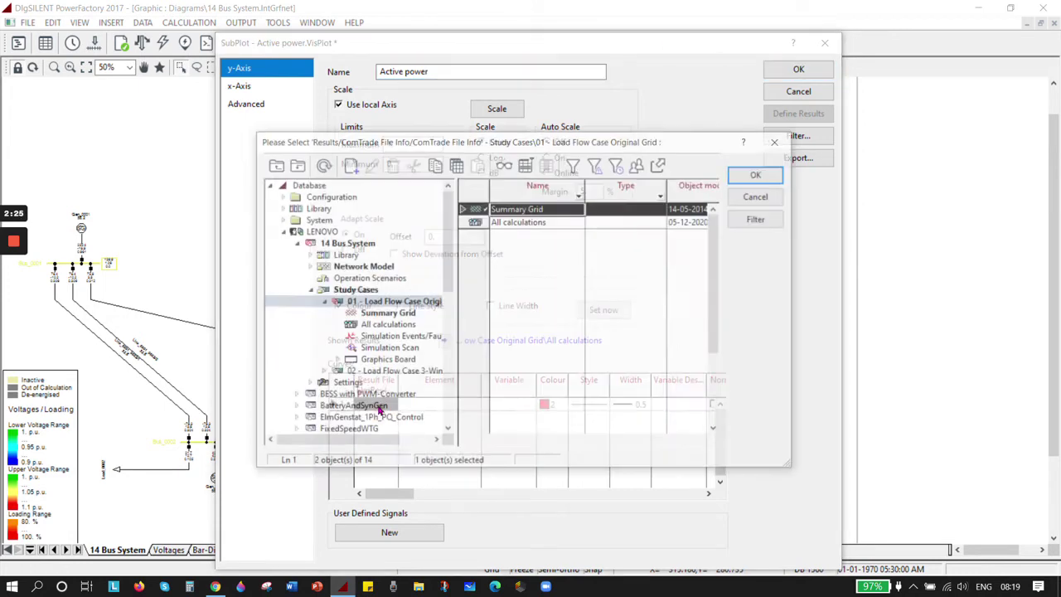
{"action": "left_click", "coordinate": [525, 222]}
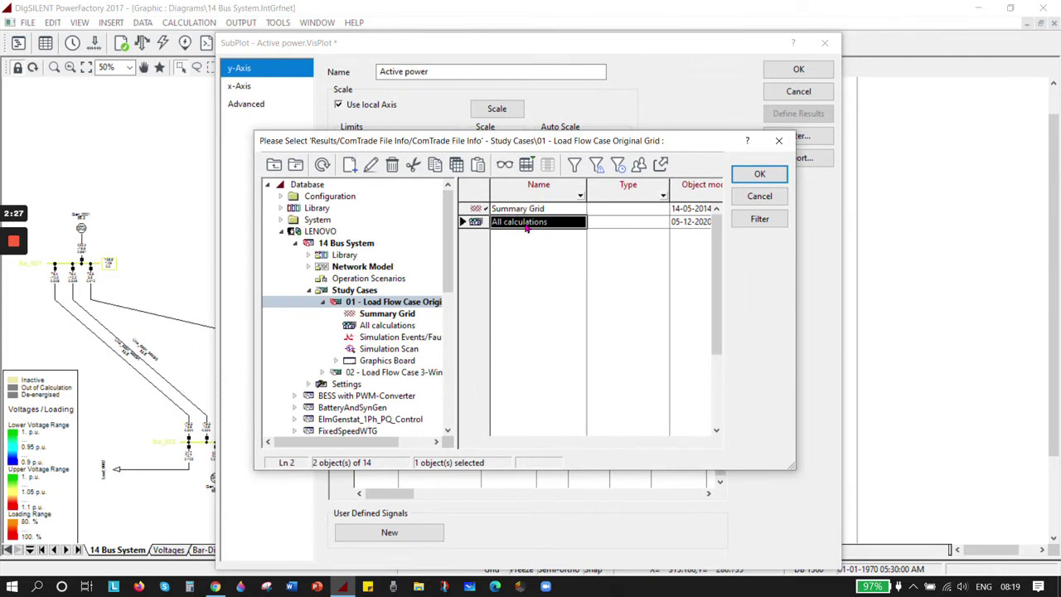
{"action": "left_click", "coordinate": [759, 174]}
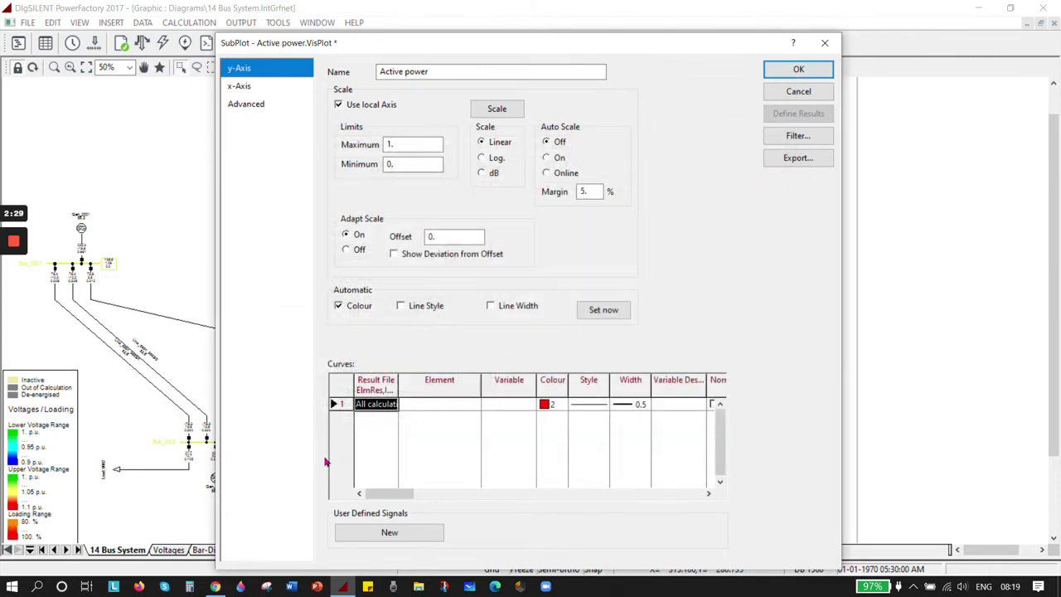
{"action": "double_click", "coordinate": [431, 404]}
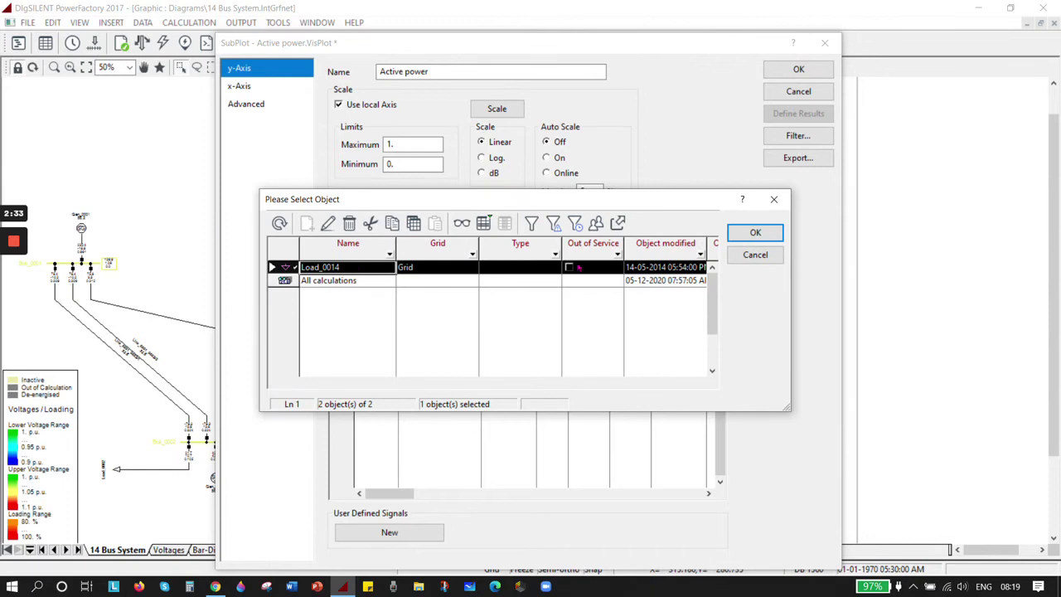
{"action": "left_click", "coordinate": [755, 234]}
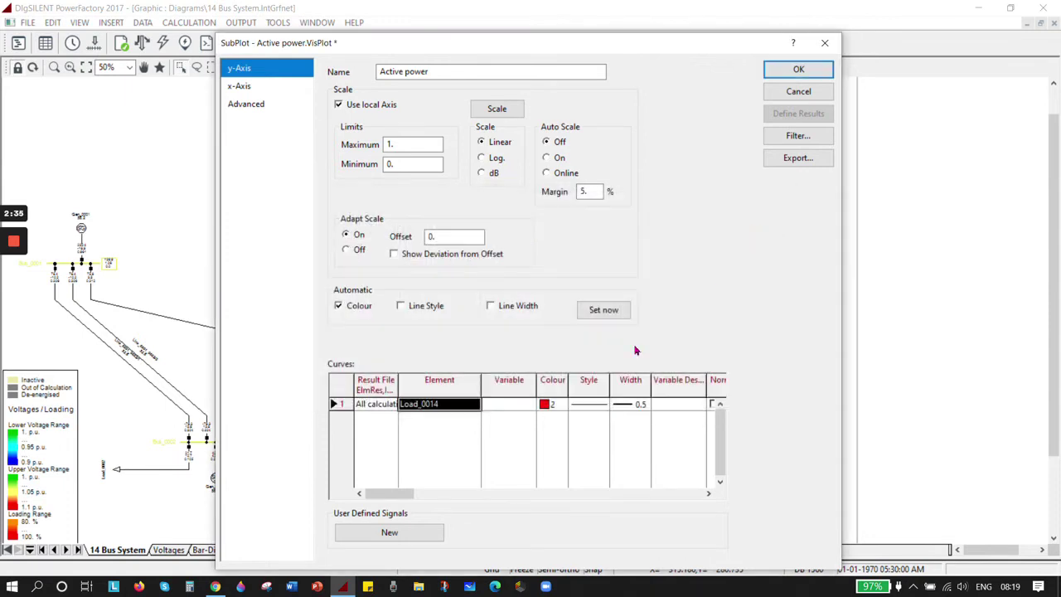
{"action": "double_click", "coordinate": [508, 406]}
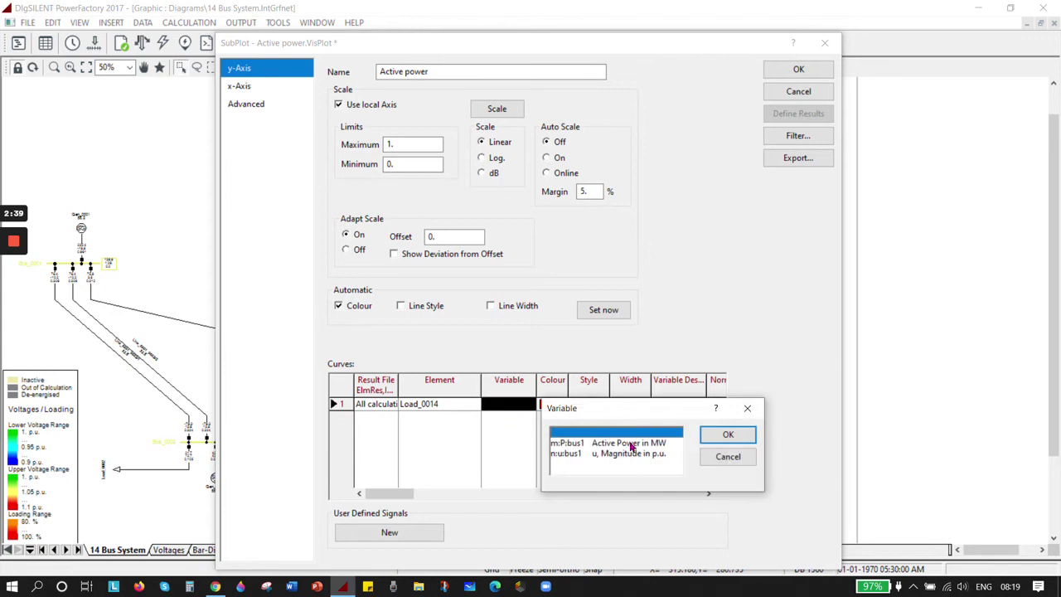
{"action": "left_click", "coordinate": [630, 445]}
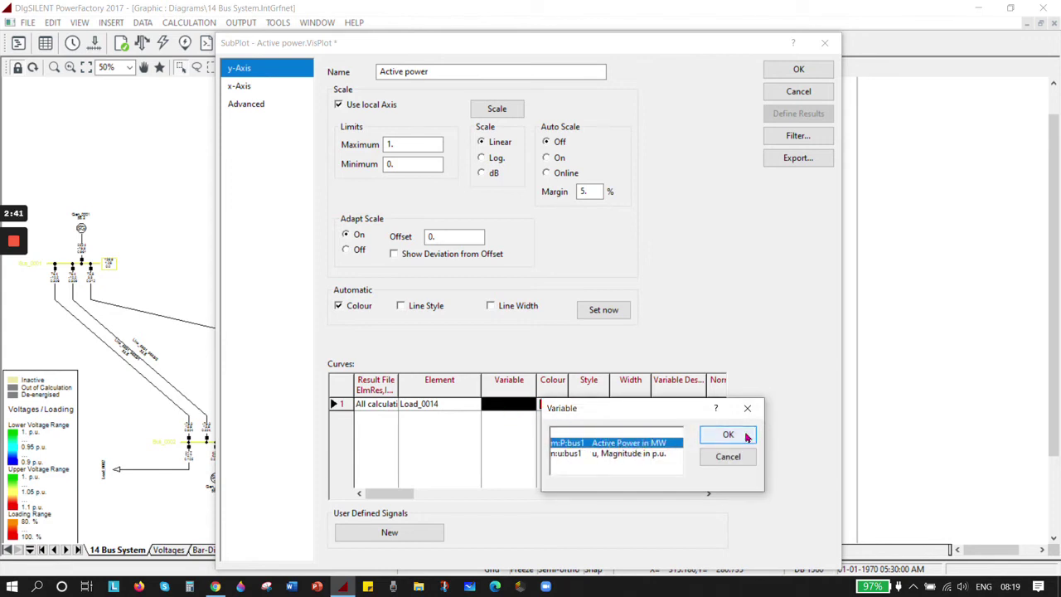
{"action": "left_click", "coordinate": [747, 436]}
- Set the colour of the Load_0014 active power curve to blue, number 4
{"action": "left_click", "coordinate": [549, 404]}
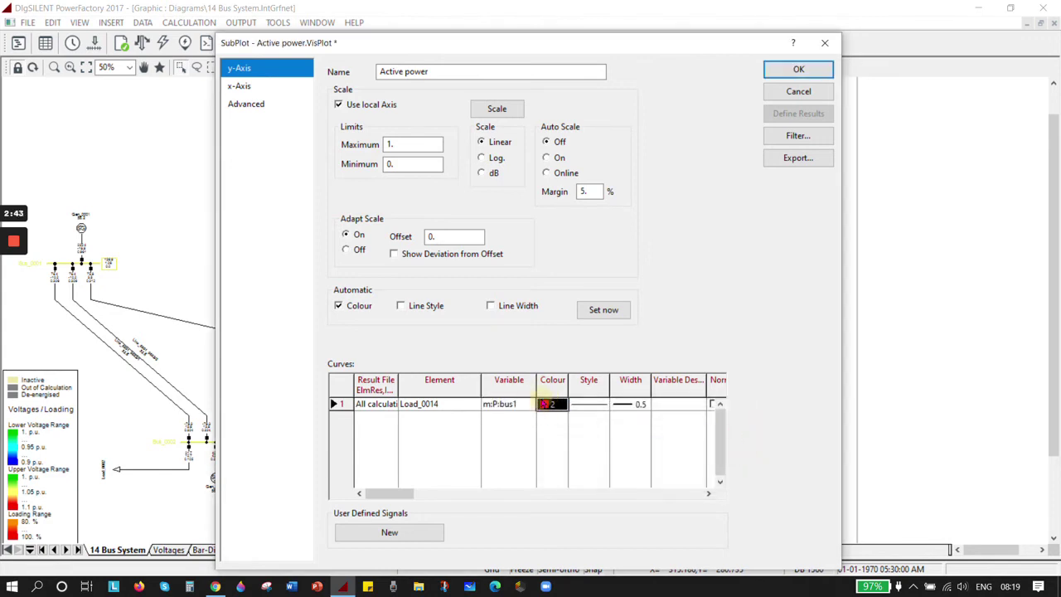
{"action": "double_click", "coordinate": [544, 403]}
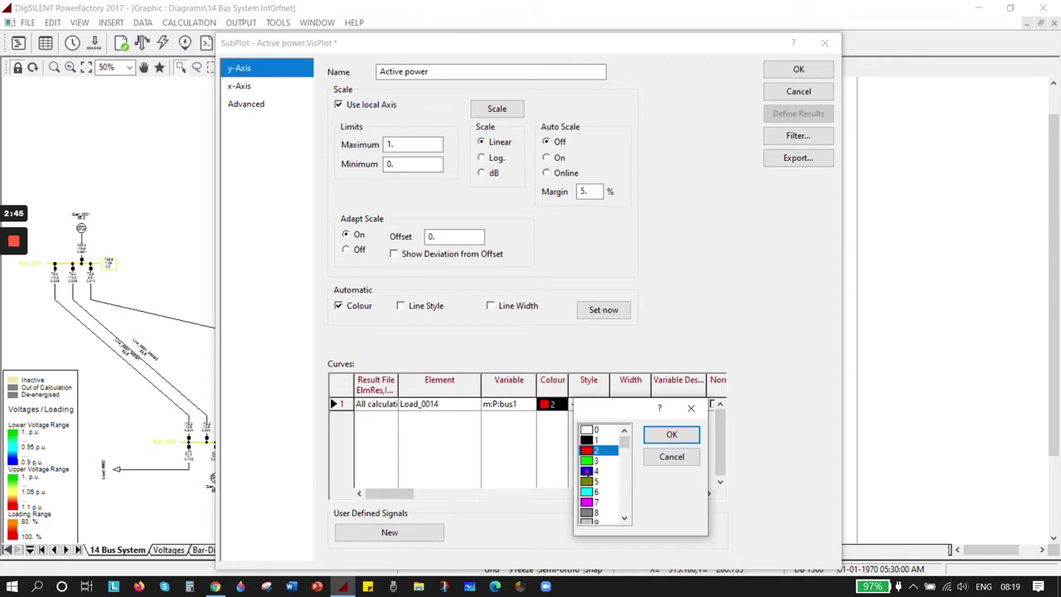
{"action": "left_click", "coordinate": [587, 470]}
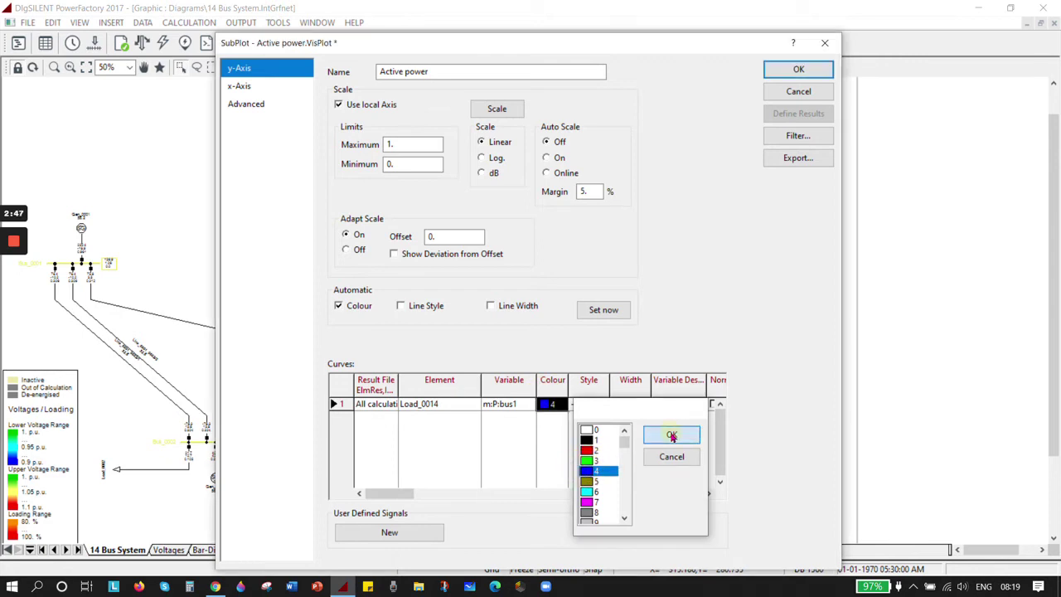
{"action": "left_click", "coordinate": [671, 436]}
- Set the line style of the Load_0014 curve to the row of x marks
{"action": "left_click", "coordinate": [585, 409]}
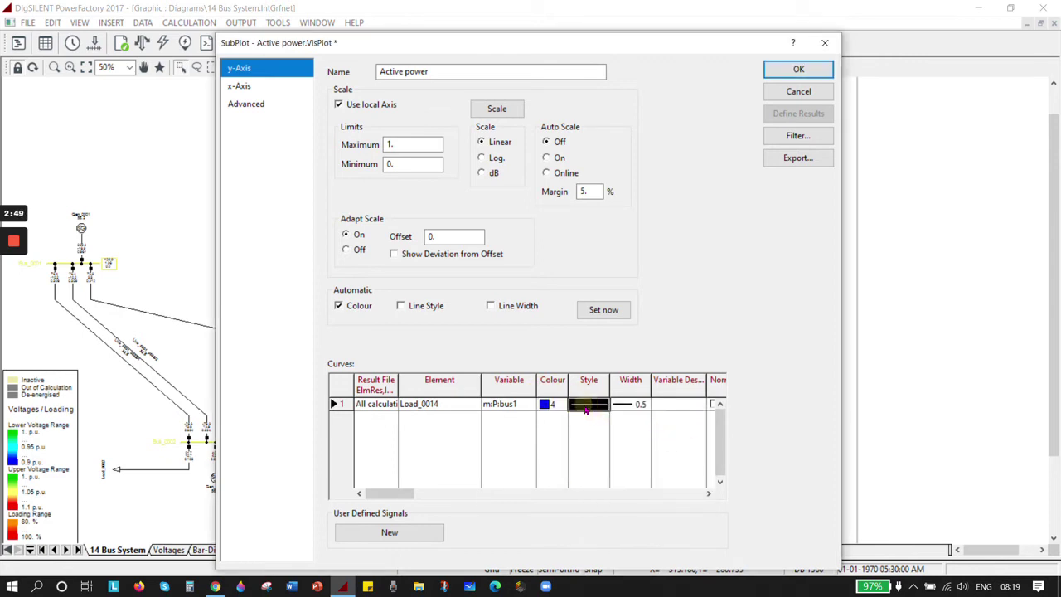
{"action": "double_click", "coordinate": [589, 409]}
{"action": "scroll", "coordinate": [661, 468], "scroll_direction": "down", "scroll_amount": 5}
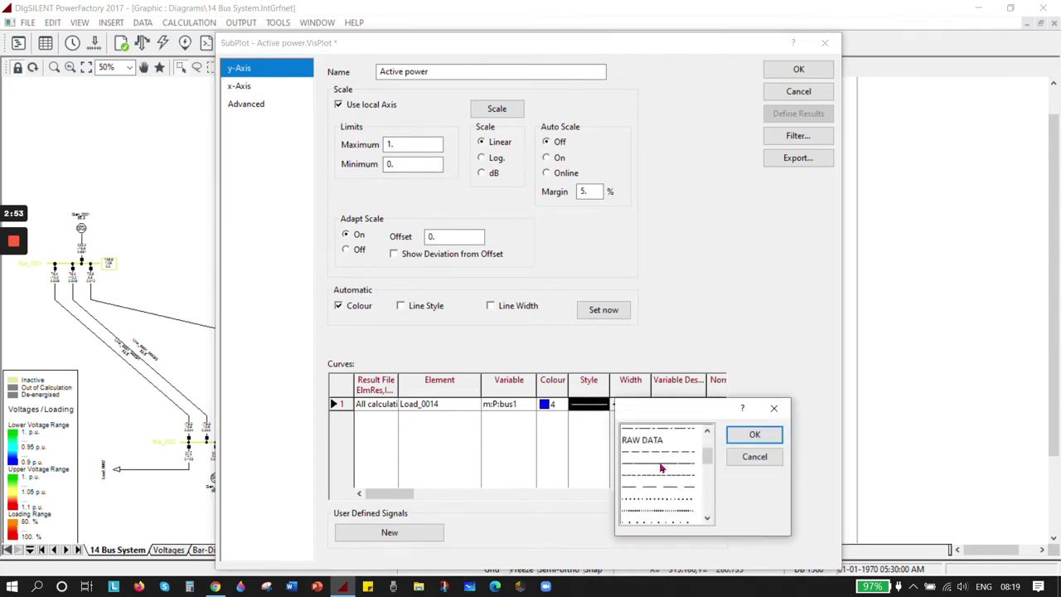
{"action": "scroll", "coordinate": [660, 468], "scroll_direction": "down", "scroll_amount": 7}
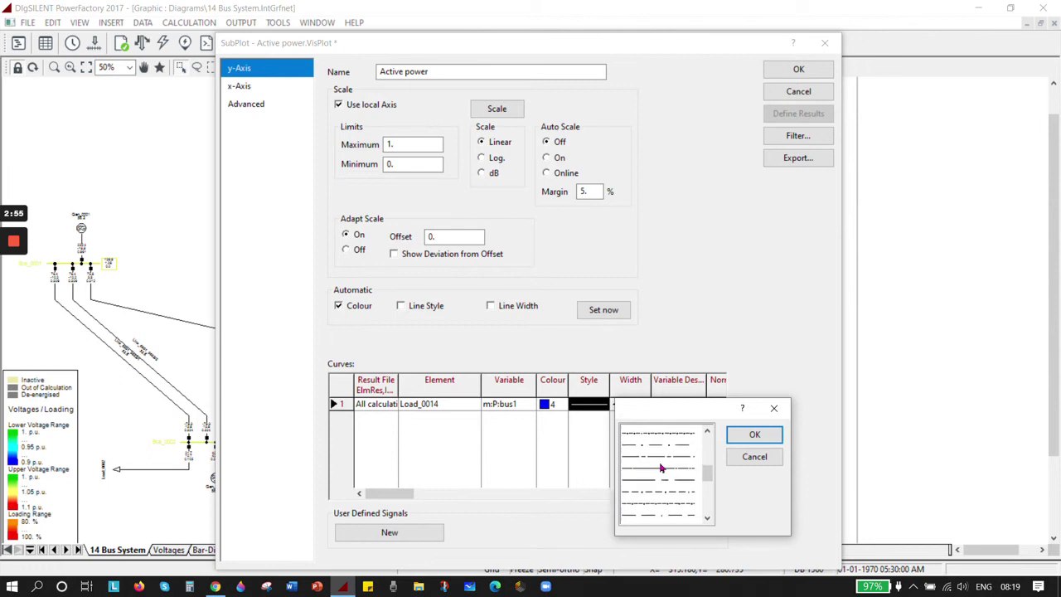
{"action": "scroll", "coordinate": [660, 468], "scroll_direction": "down", "scroll_amount": 3}
{"action": "left_click", "coordinate": [662, 454]}
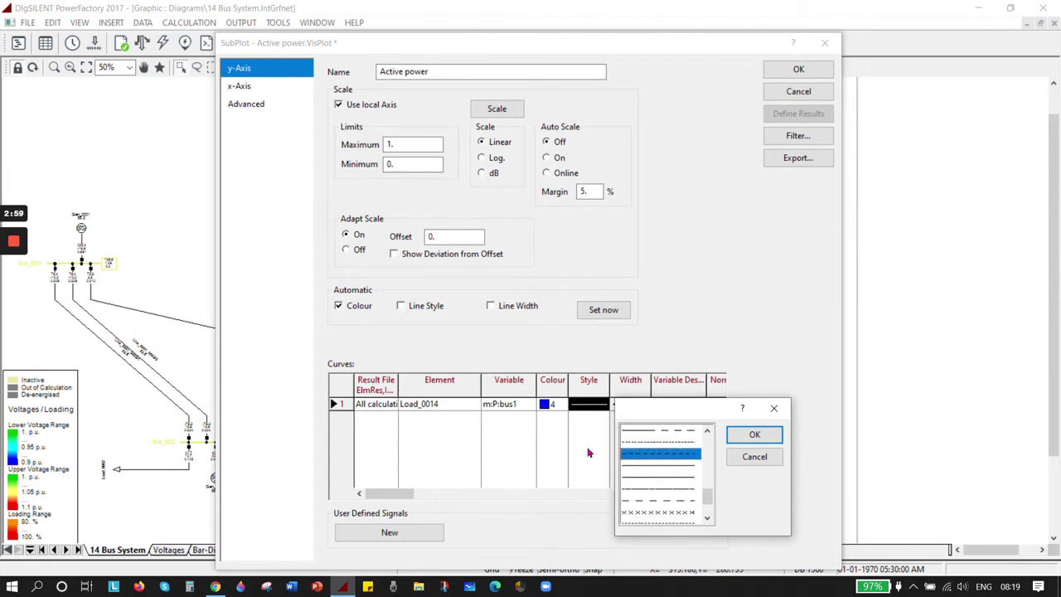
{"action": "left_click", "coordinate": [662, 513]}
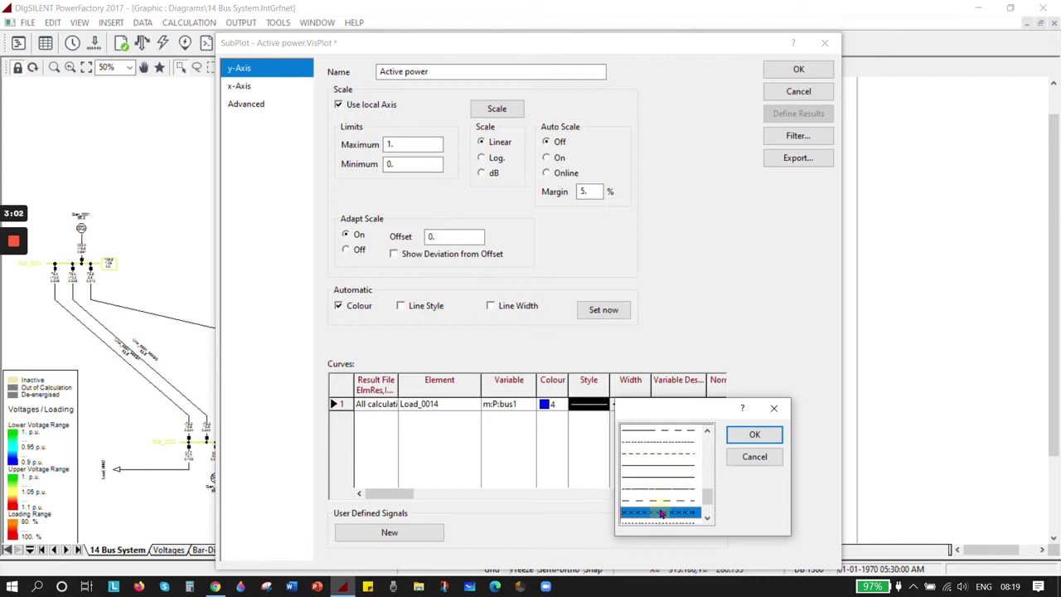
{"action": "left_click", "coordinate": [755, 437]}
- Keep the curve's line width at 0.5 and confirm the subplot settings
{"action": "double_click", "coordinate": [638, 406]}
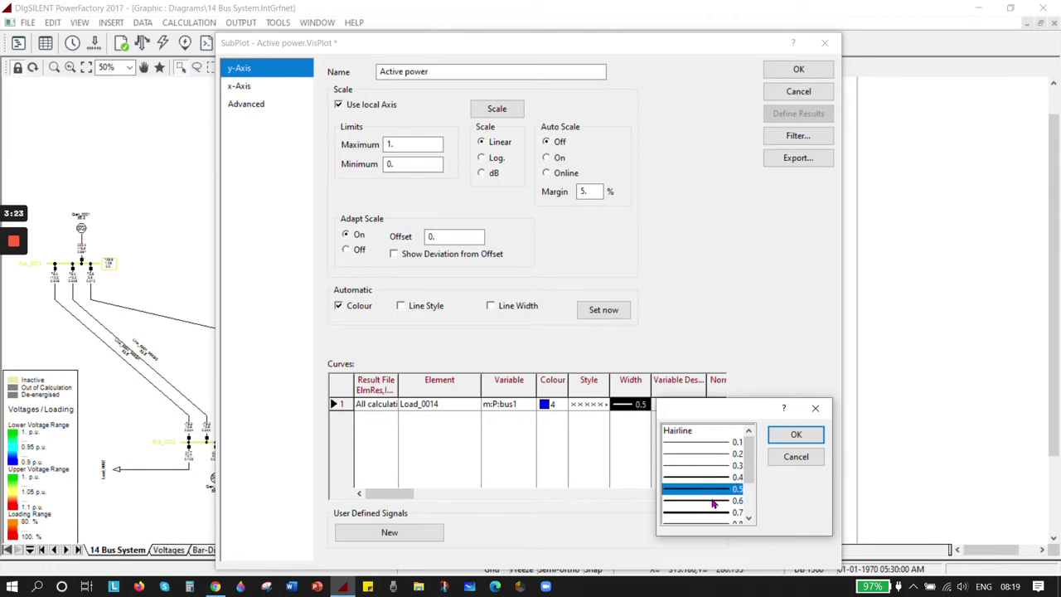
{"action": "left_click", "coordinate": [796, 434]}
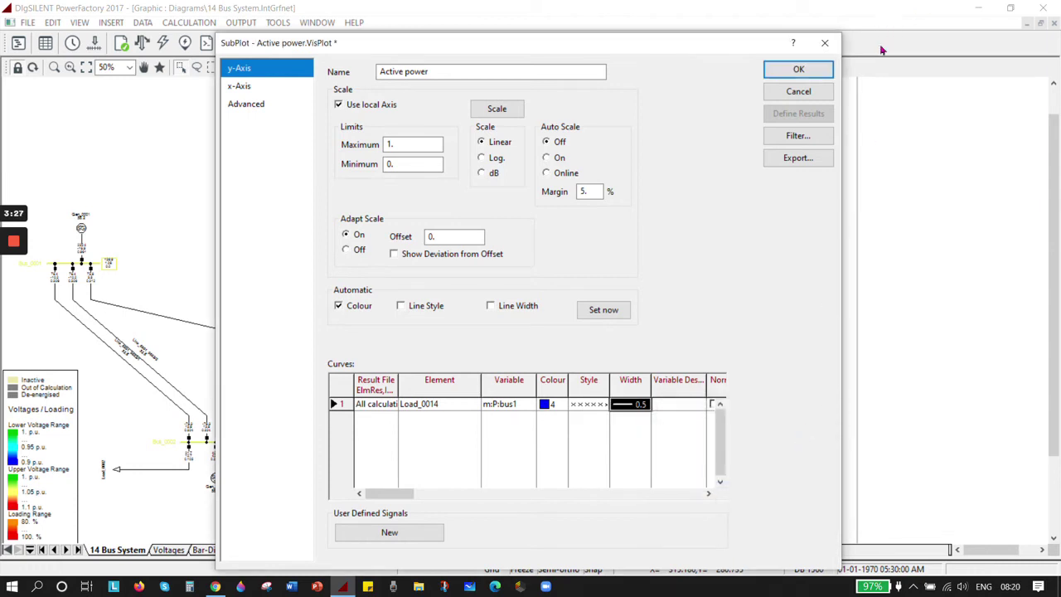
{"action": "left_click", "coordinate": [812, 72]}
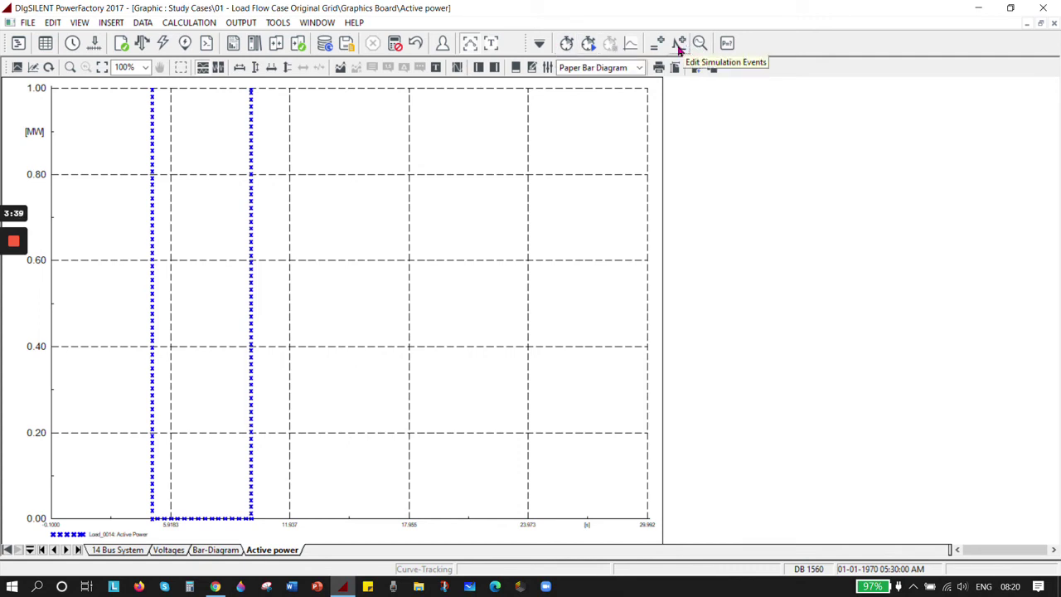
- Check the simulation events list and the result variable selection of the 14 Bus System study case
{"action": "left_click", "coordinate": [113, 550]}
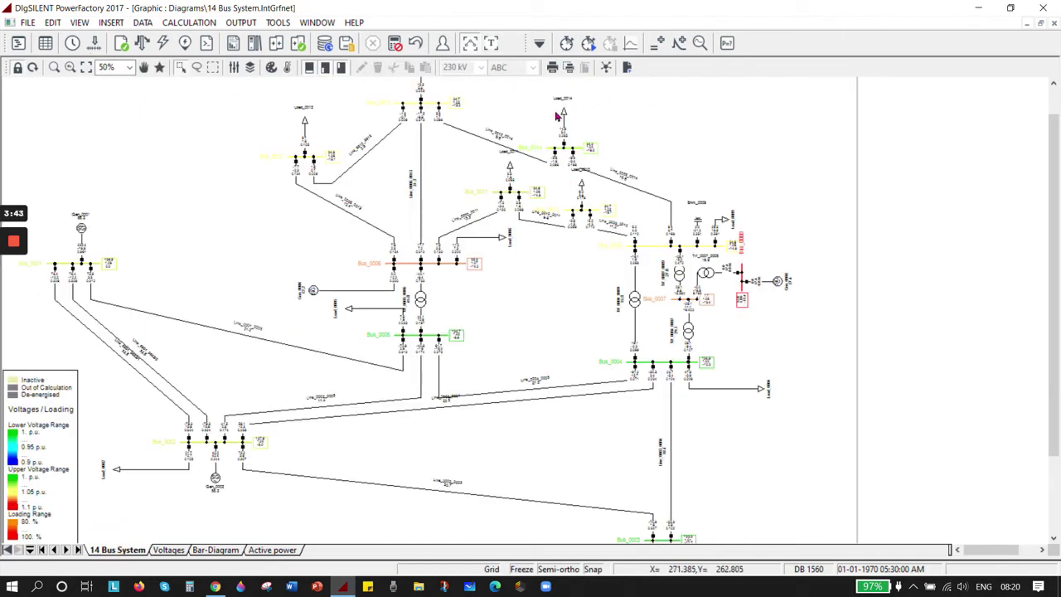
{"action": "right_click", "coordinate": [564, 120]}
{"action": "left_click", "coordinate": [811, 115]}
{"action": "left_click", "coordinate": [678, 43]}
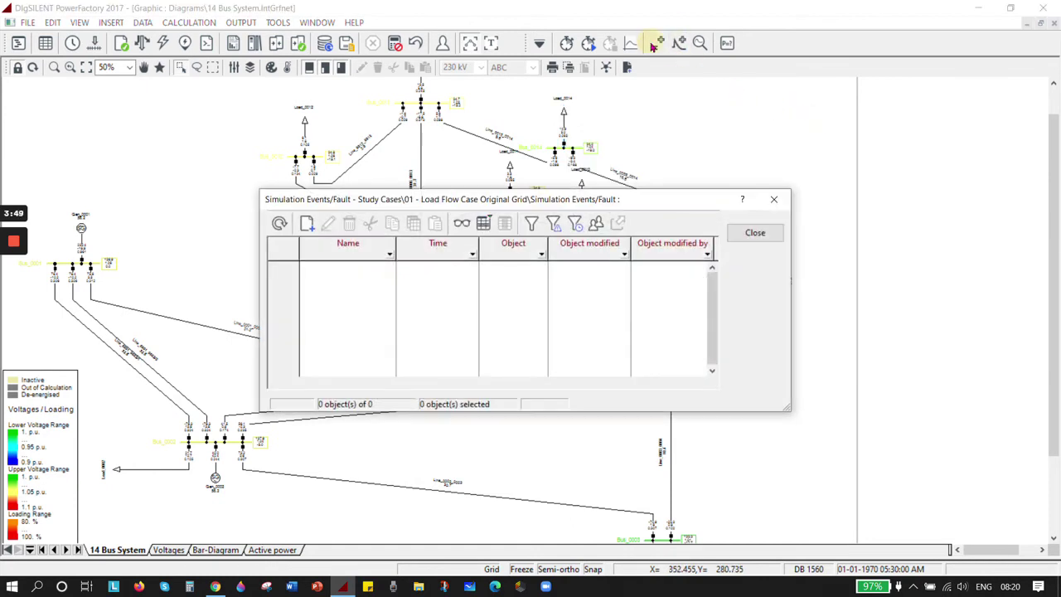
{"action": "key", "text": "Return"}
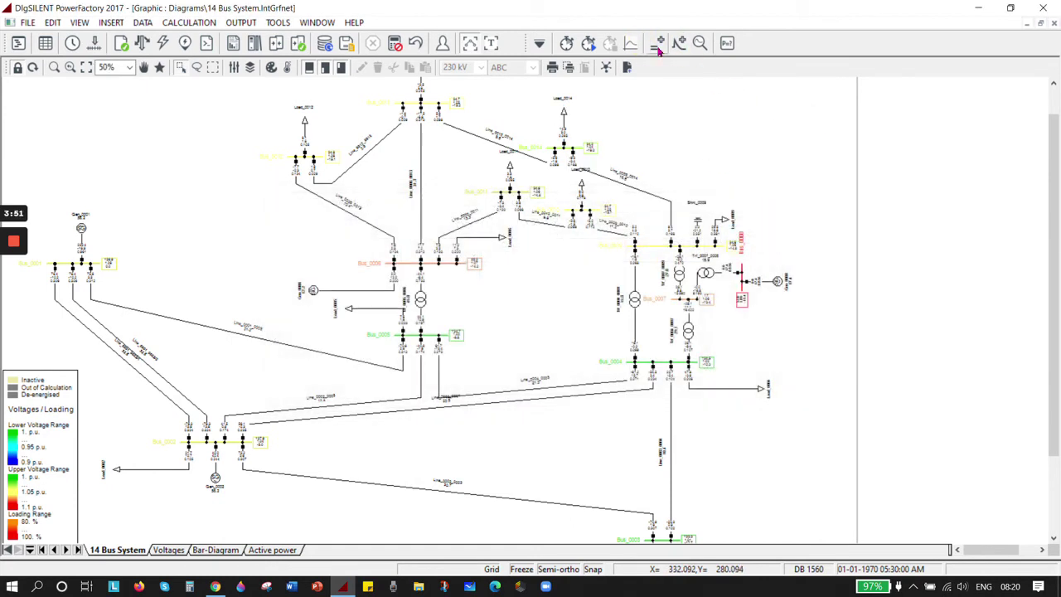
{"action": "left_click", "coordinate": [658, 45]}
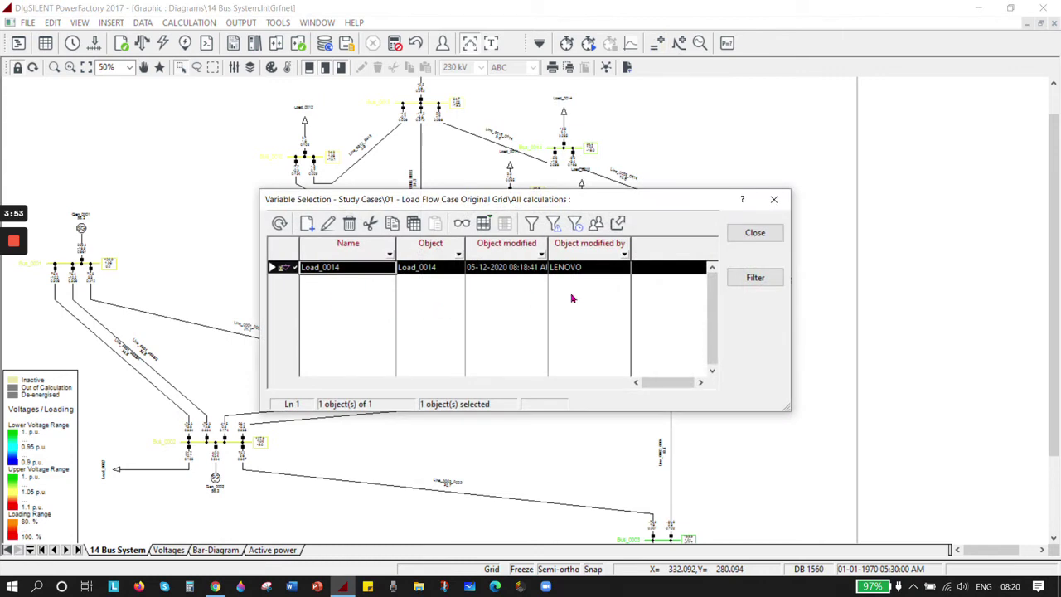
{"action": "left_click", "coordinate": [766, 233]}
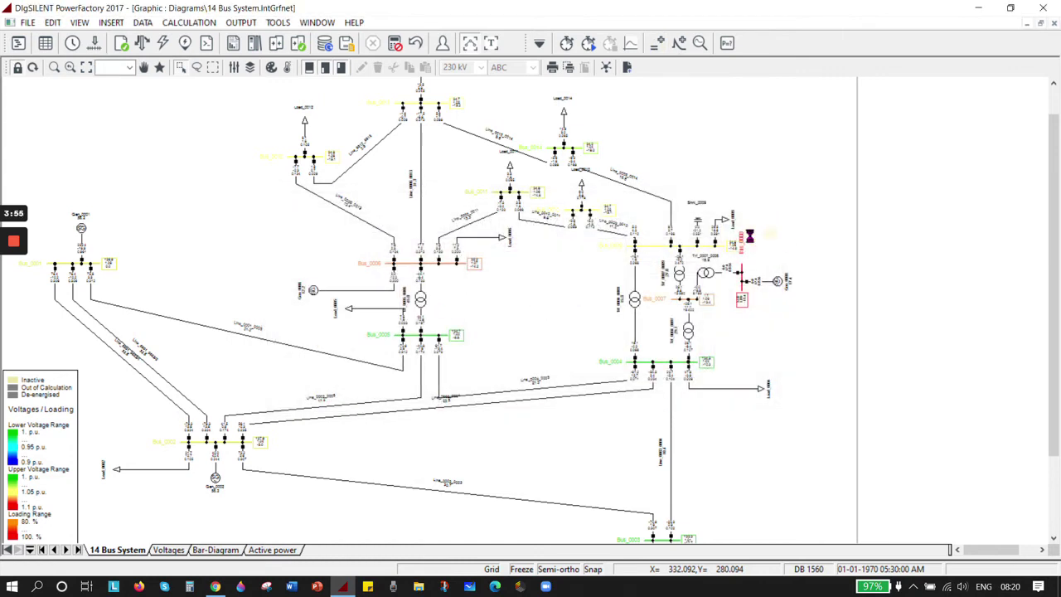
{"action": "left_click", "coordinate": [681, 43]}
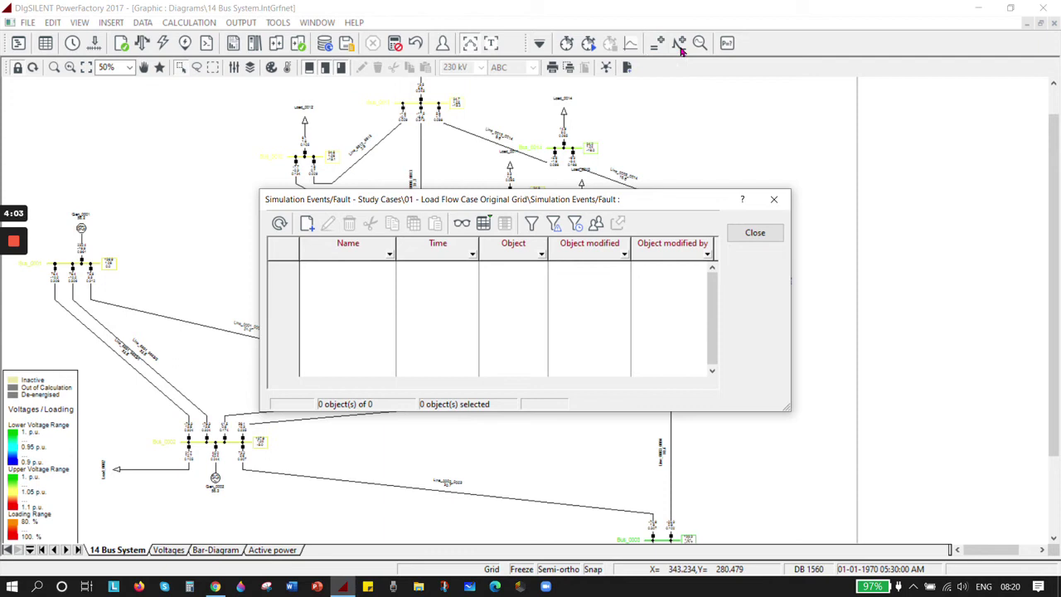
{"action": "left_click", "coordinate": [781, 237]}
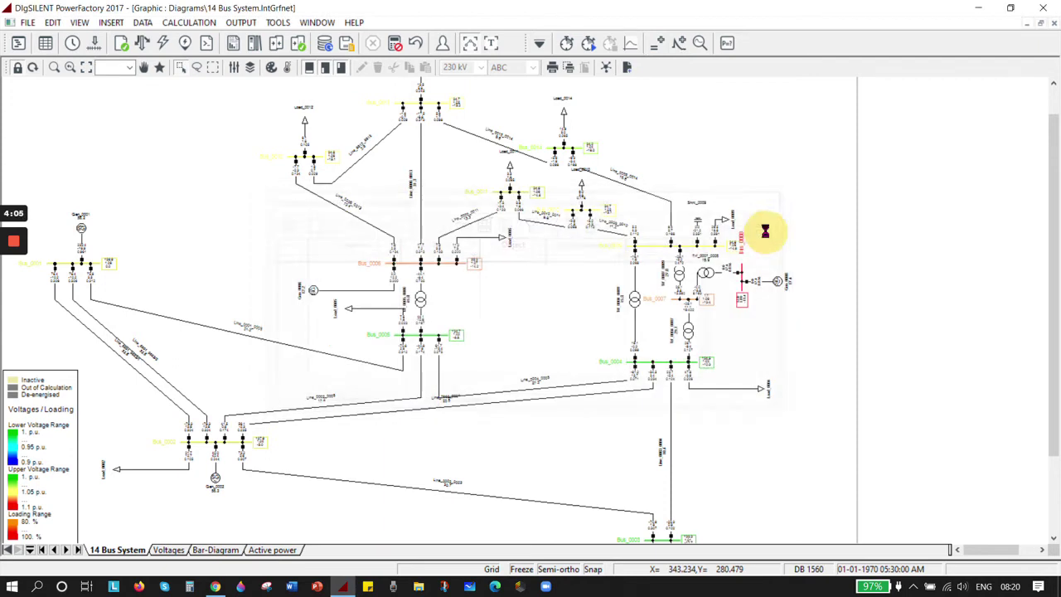
{"action": "left_click", "coordinate": [656, 47]}
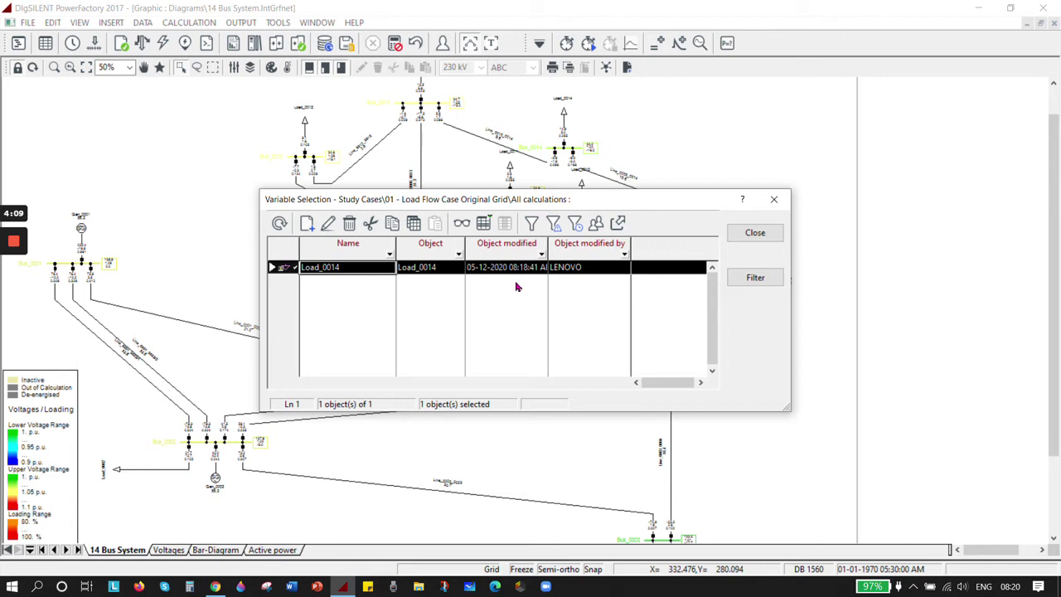
{"action": "left_click", "coordinate": [754, 232]}
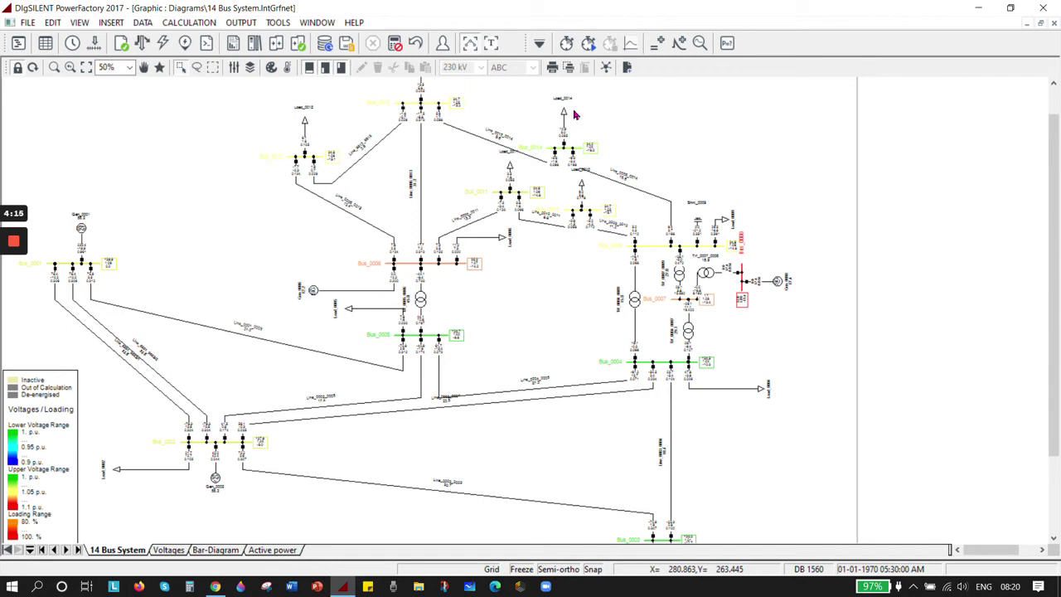
- Calculate the initial conditions with balanced RMS values, and run the simulation with an absolute stop time of 20 s
{"action": "left_click", "coordinate": [567, 44]}
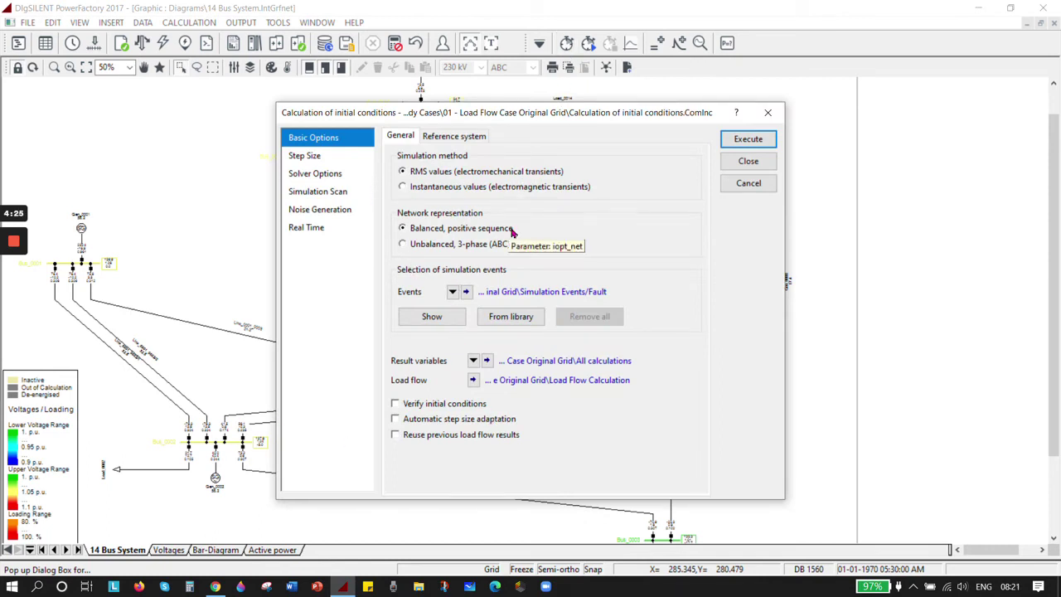
{"action": "left_click", "coordinate": [745, 141]}
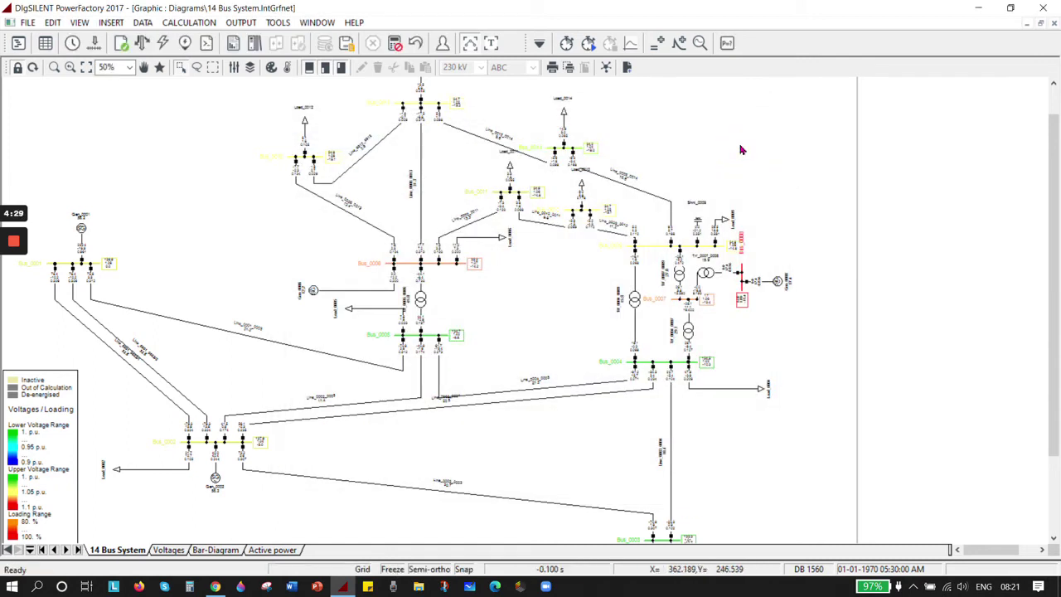
{"action": "left_click", "coordinate": [587, 44]}
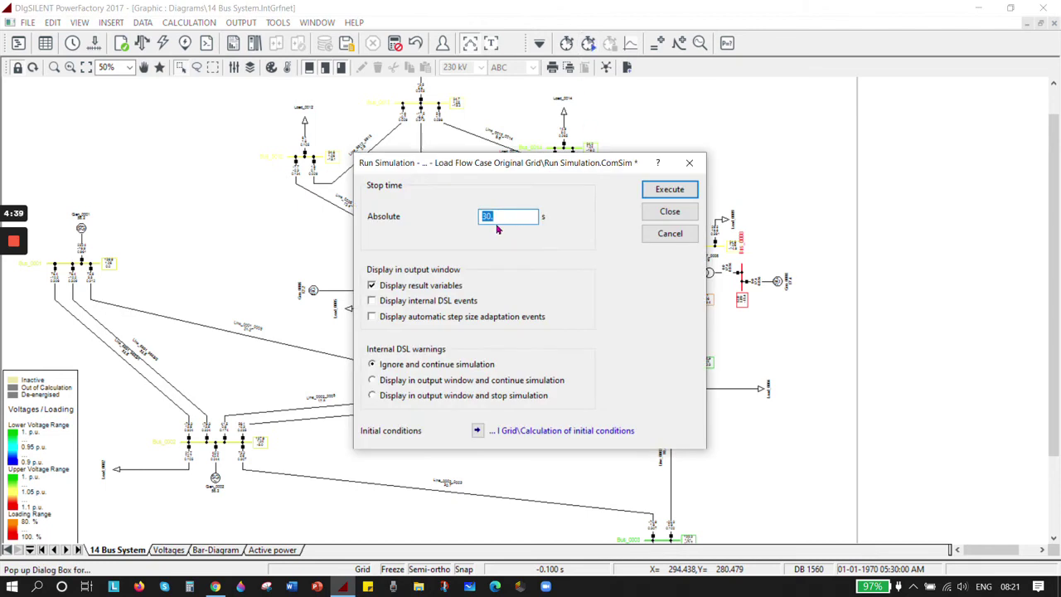
{"action": "double_click", "coordinate": [487, 216]}
{"action": "type", "text": "2"}
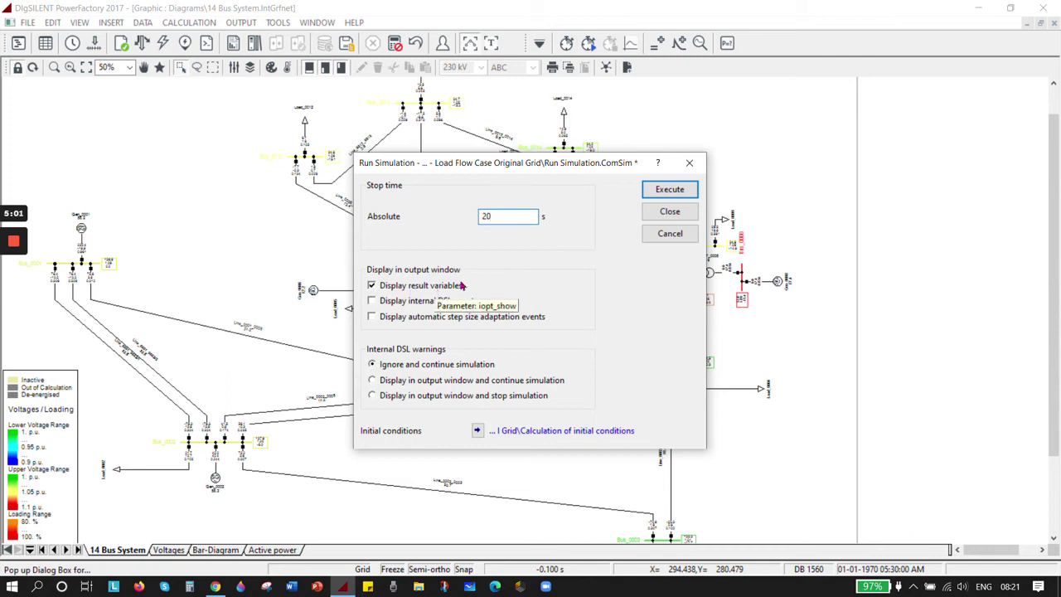
{"action": "left_click", "coordinate": [667, 190]}
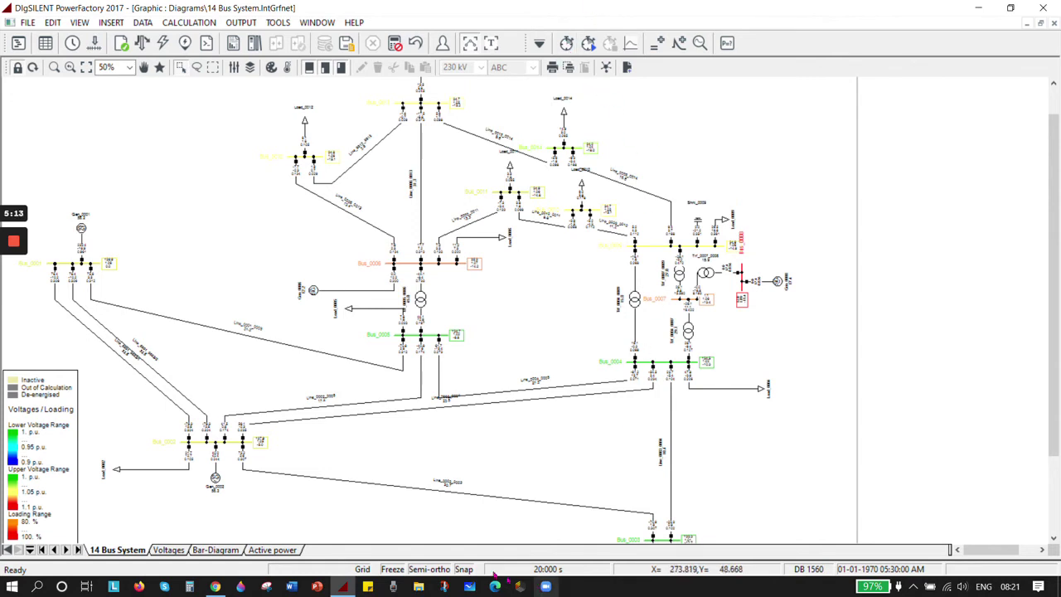
- Scale both the y-axis and x-axis of the Active power plot automatically to fit the simulated curve
{"action": "left_click", "coordinate": [263, 550]}
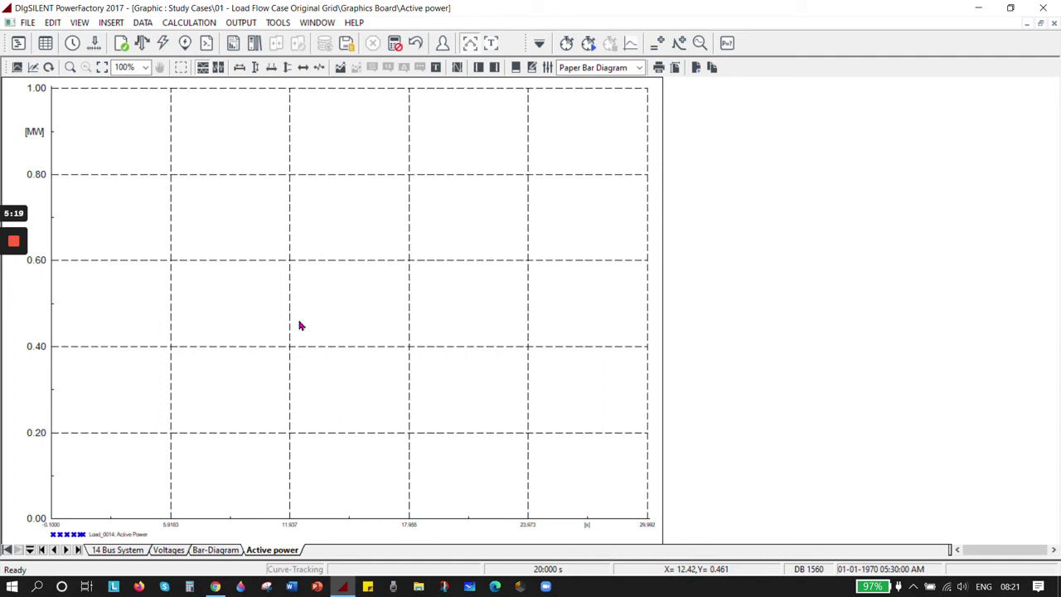
{"action": "left_click", "coordinate": [254, 68]}
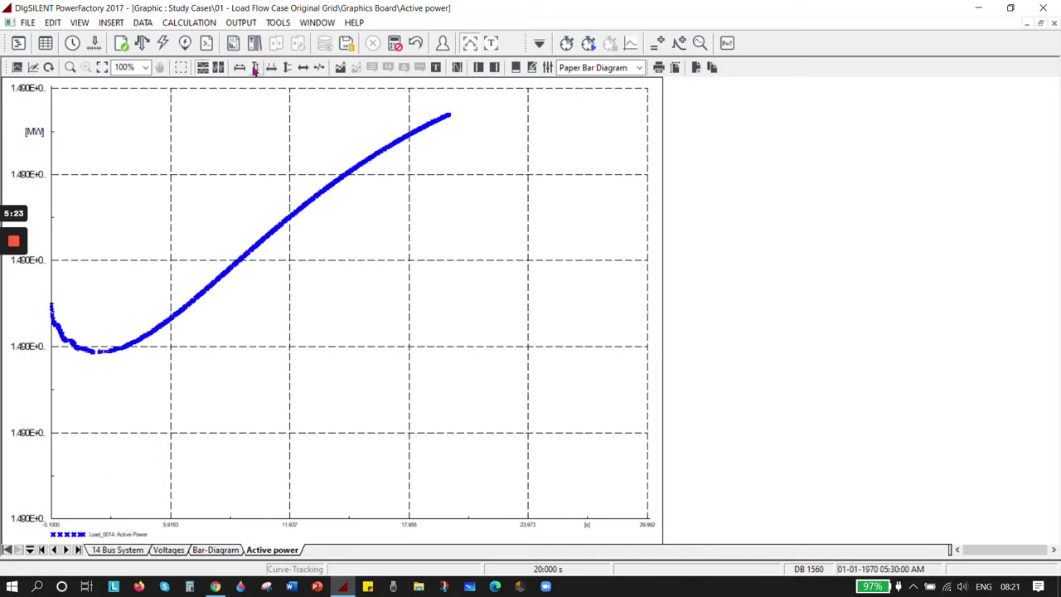
{"action": "left_click", "coordinate": [238, 68]}
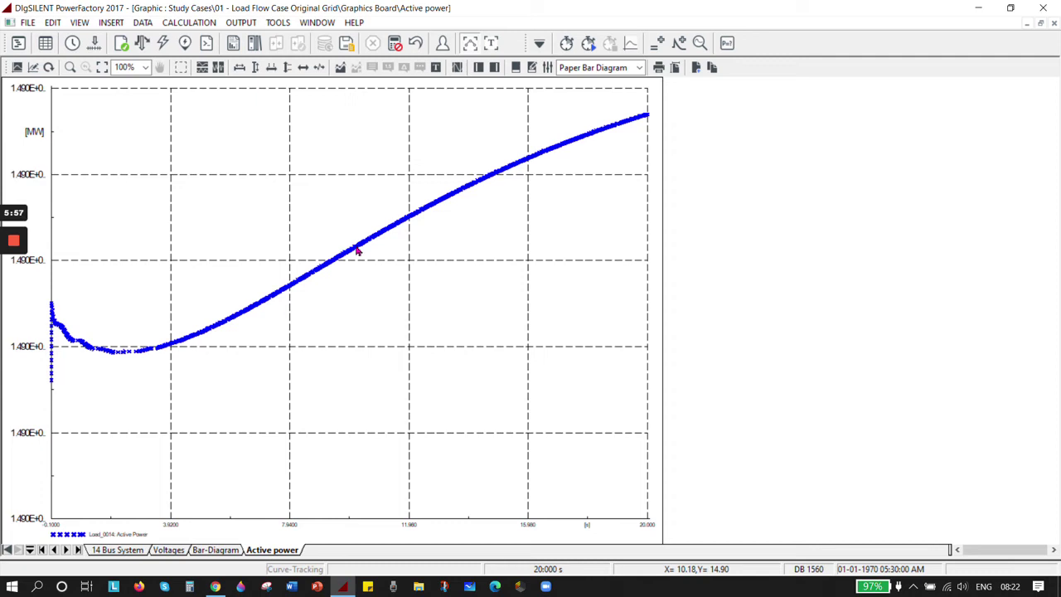
- Run a load flow calculation and return to the 14 Bus System diagram
{"action": "left_click", "coordinate": [144, 45]}
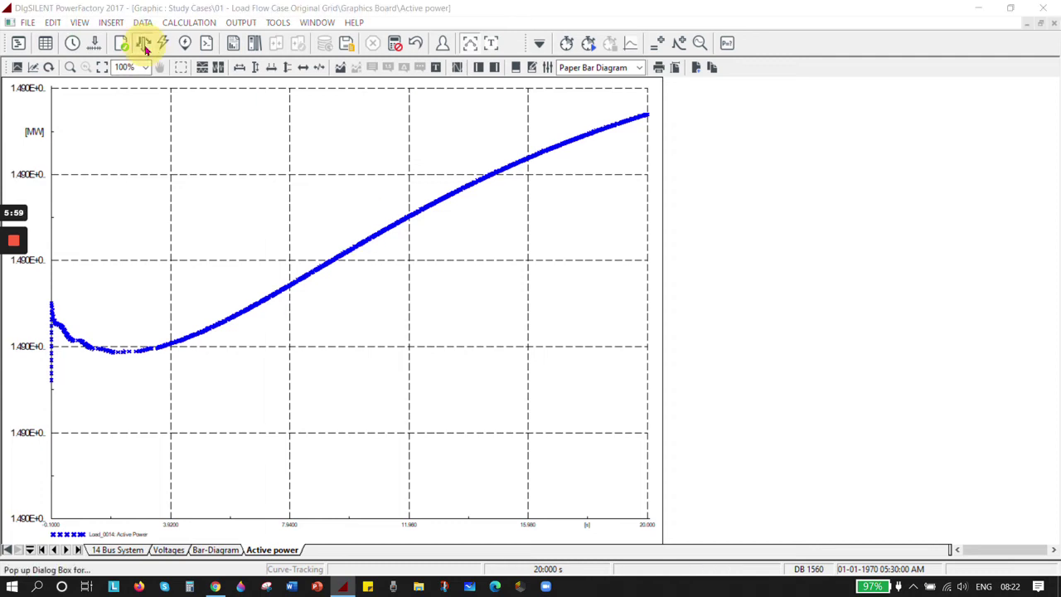
{"action": "left_click", "coordinate": [753, 99]}
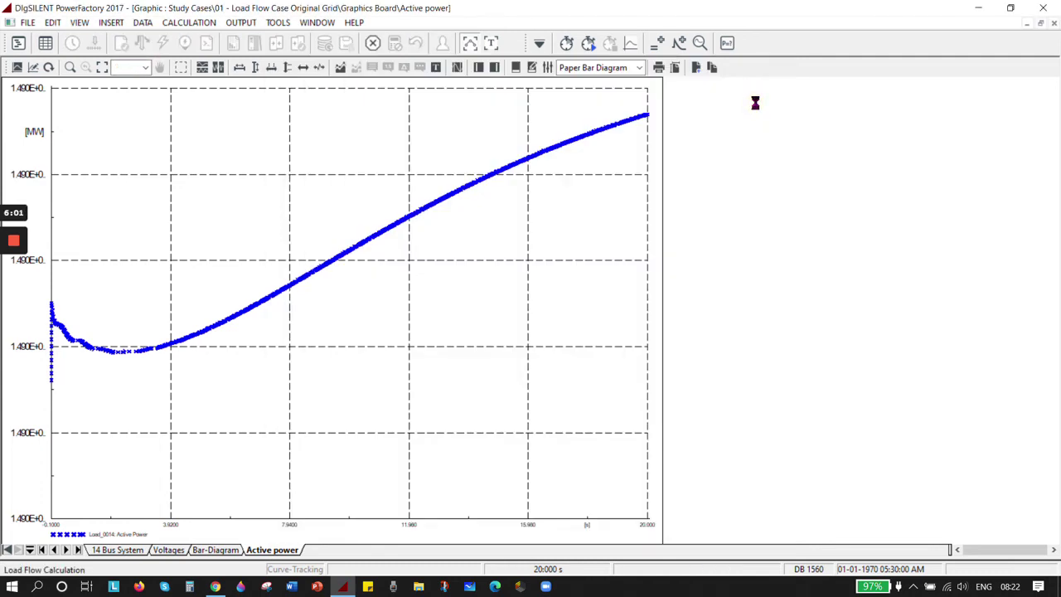
{"action": "left_click", "coordinate": [119, 551]}
- Define a switch event for Load_0014 that opens all phases at 5 seconds
{"action": "left_click", "coordinate": [566, 118]}
{"action": "right_click", "coordinate": [565, 116]}
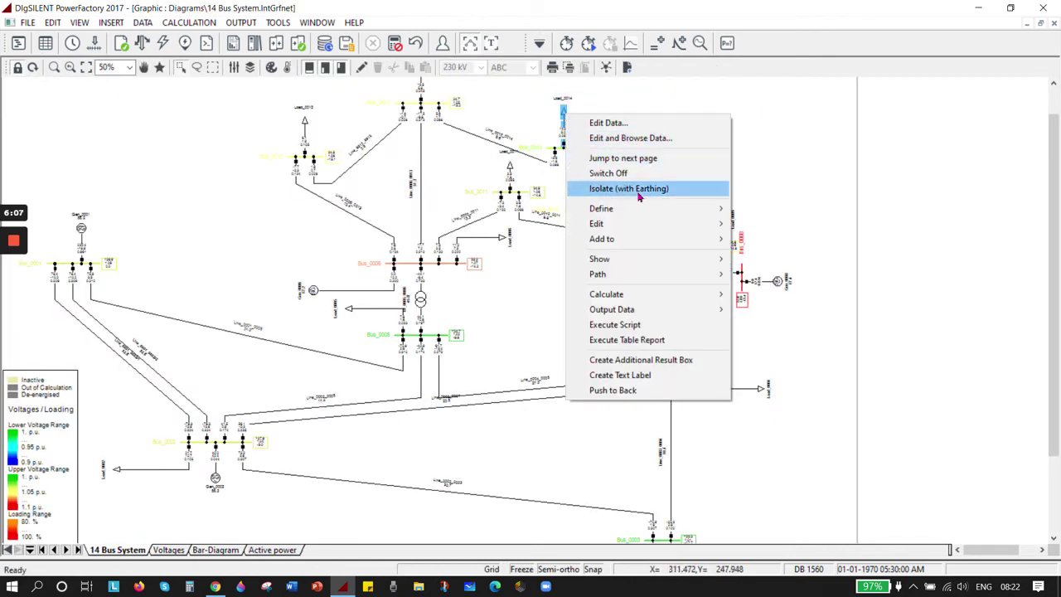
{"action": "mouse_move", "coordinate": [642, 211]}
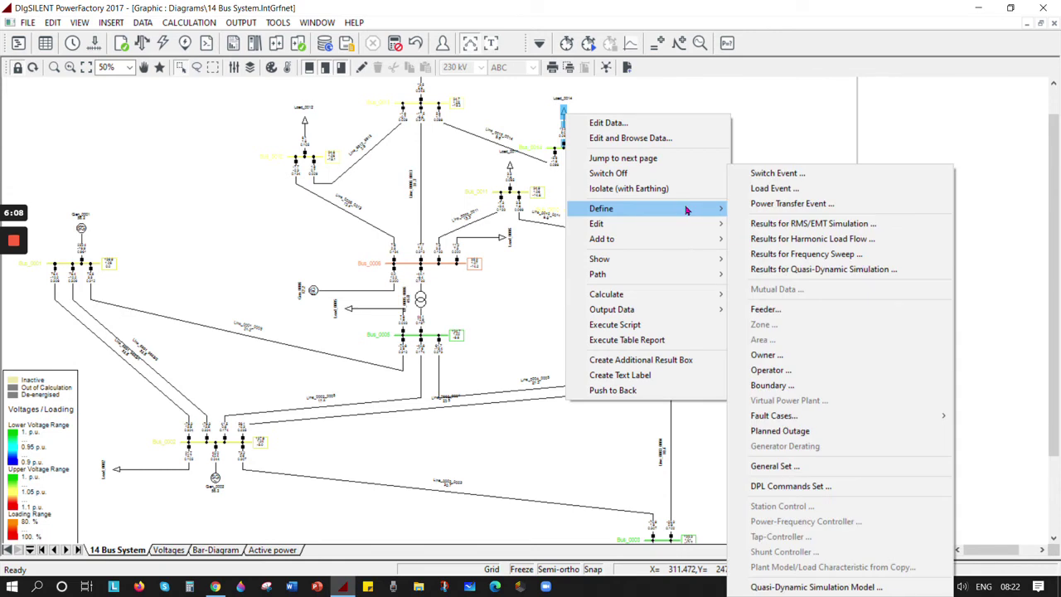
{"action": "left_click", "coordinate": [755, 173]}
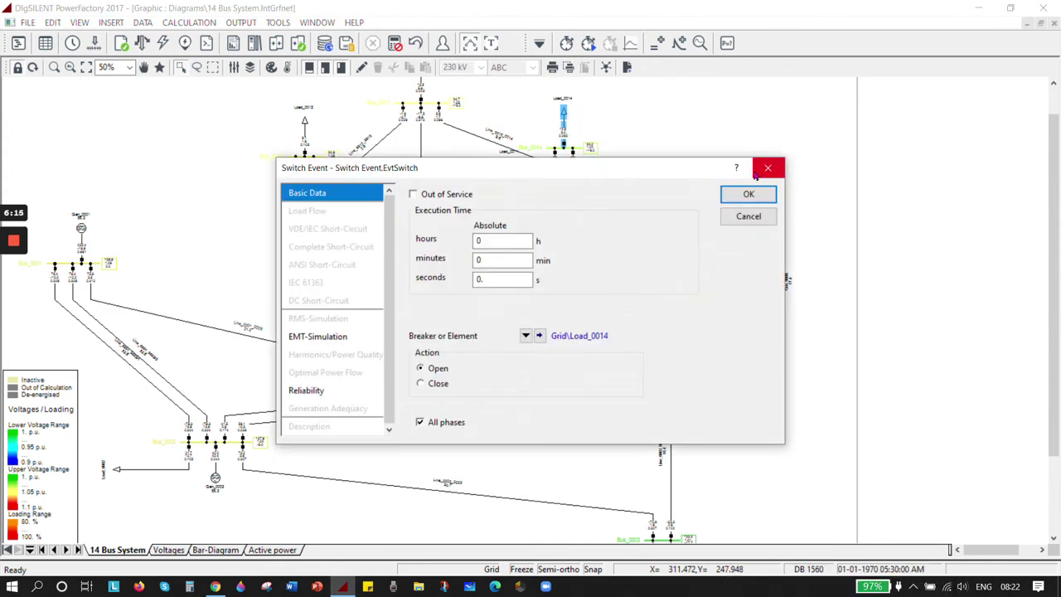
{"action": "left_click_drag", "start_coordinate": [497, 280], "coordinate": [464, 282]}
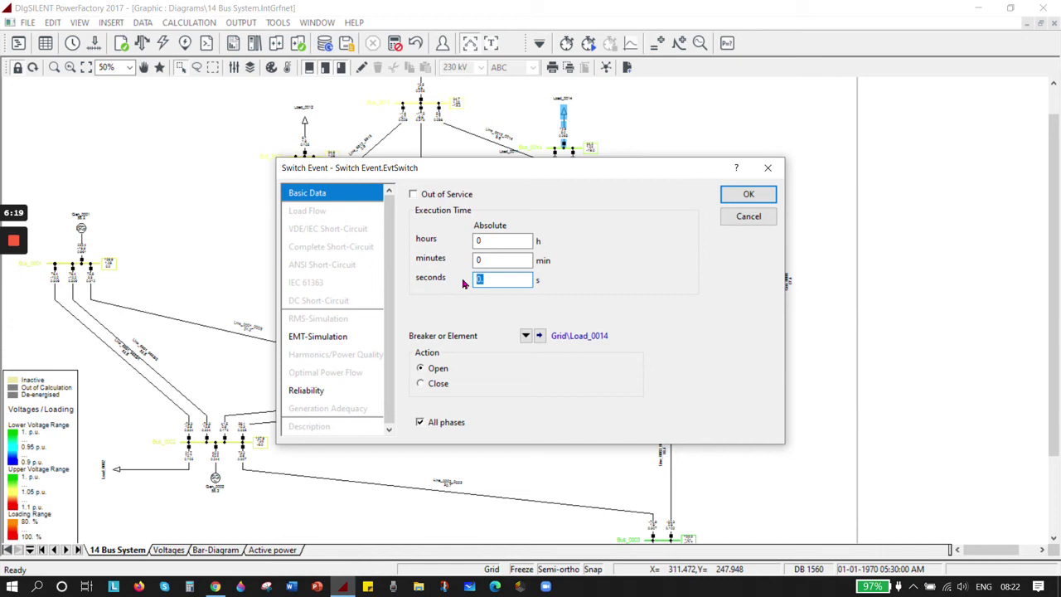
{"action": "type", "text": "5"}
{"action": "left_click", "coordinate": [750, 197]}
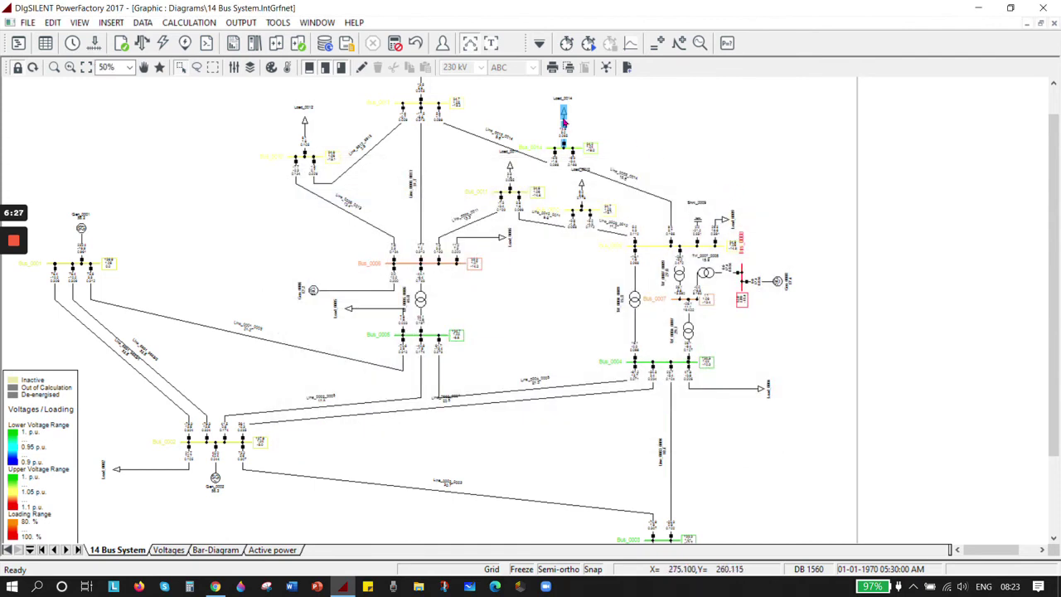
- Define a switch event for Load_0014 that closes all phases at 10 seconds, and review the simulation events list
{"action": "left_click", "coordinate": [680, 42]}
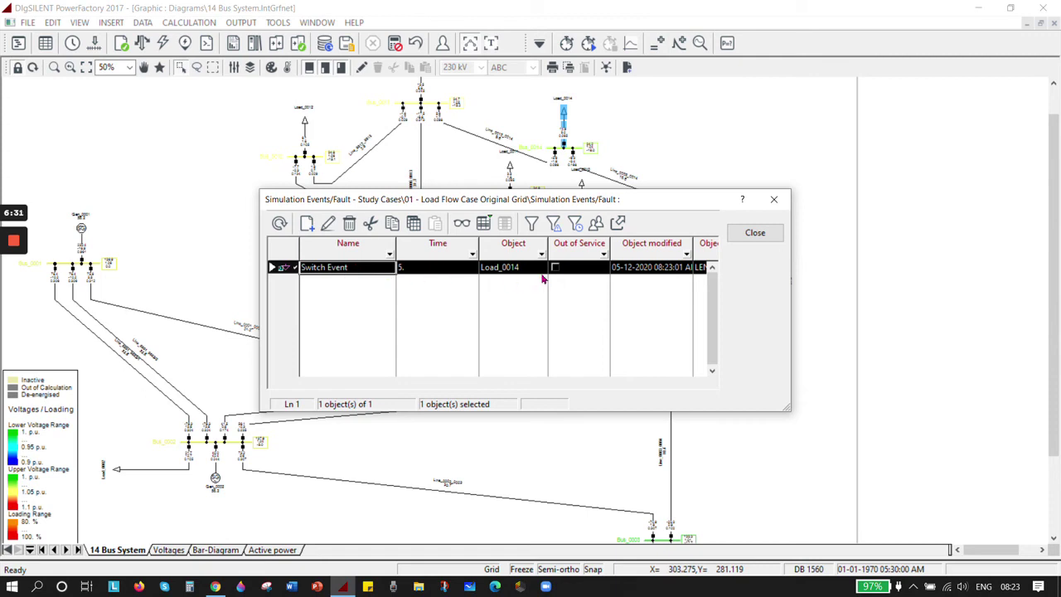
{"action": "left_click", "coordinate": [768, 232]}
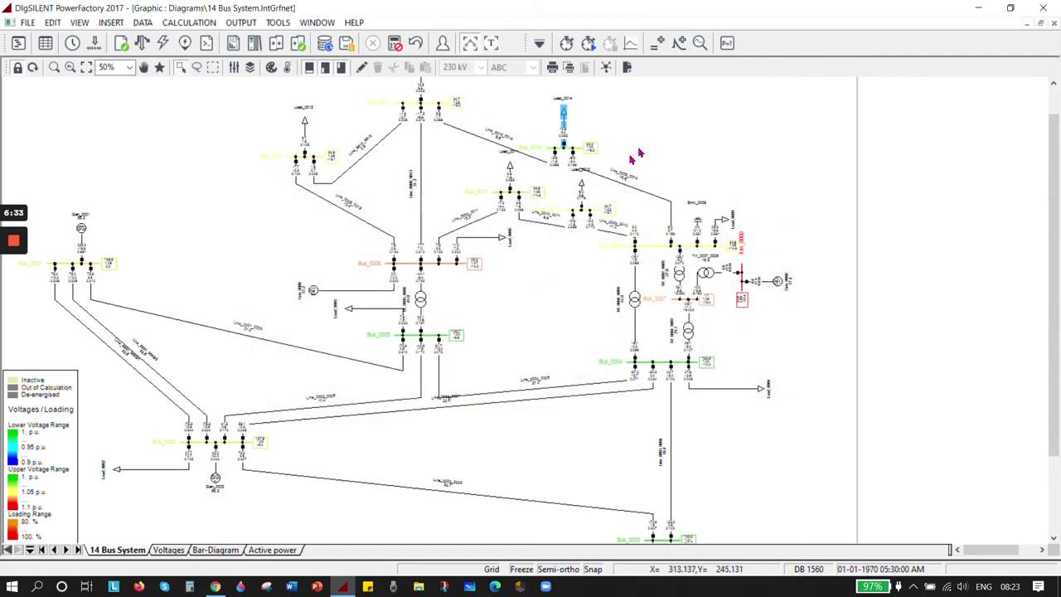
{"action": "right_click", "coordinate": [563, 112]}
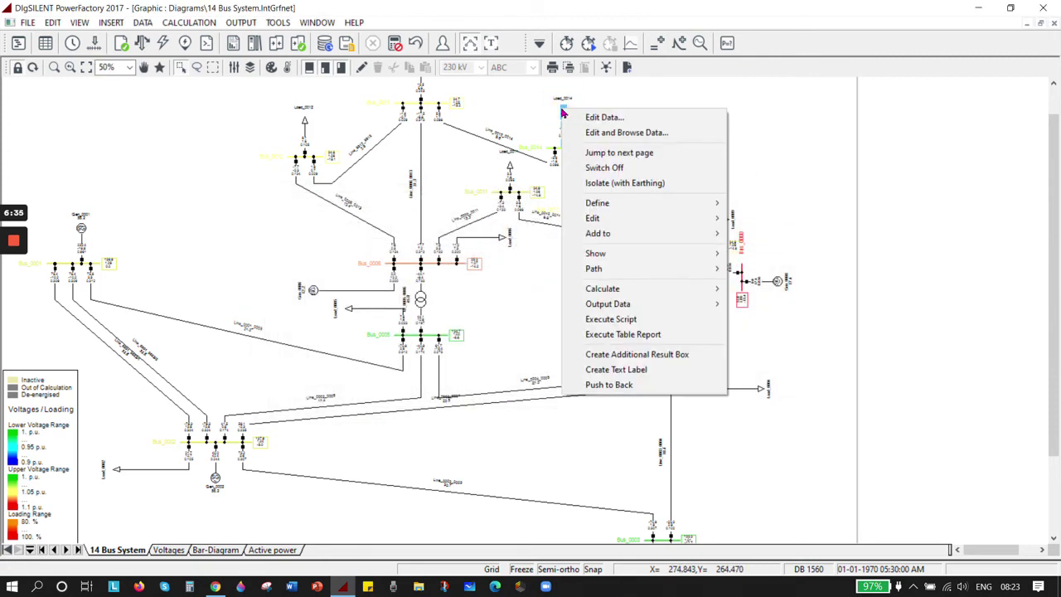
{"action": "mouse_move", "coordinate": [722, 200]}
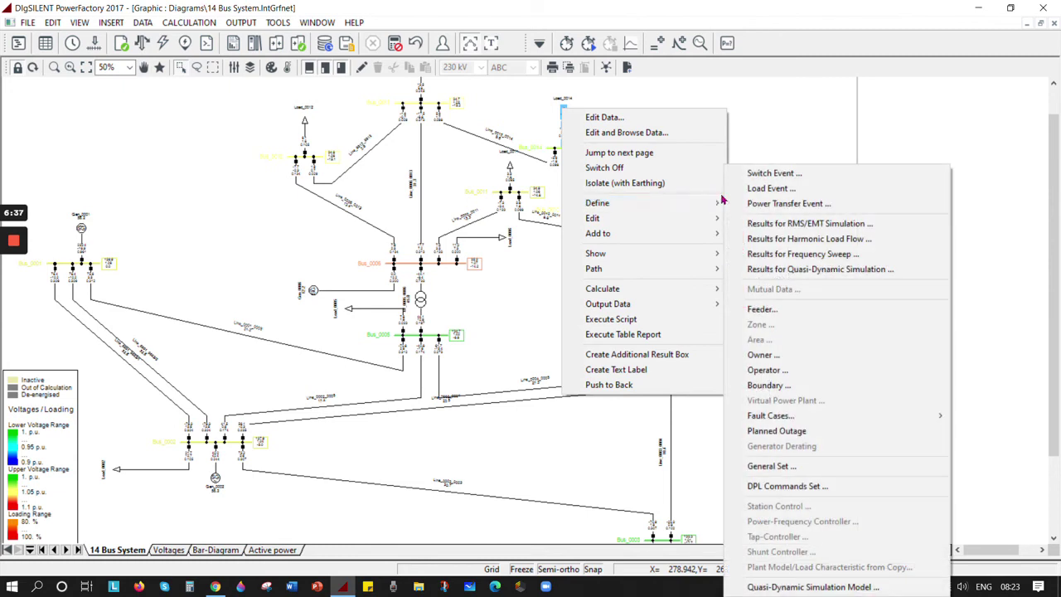
{"action": "left_click", "coordinate": [763, 173]}
{"action": "double_click", "coordinate": [481, 279]}
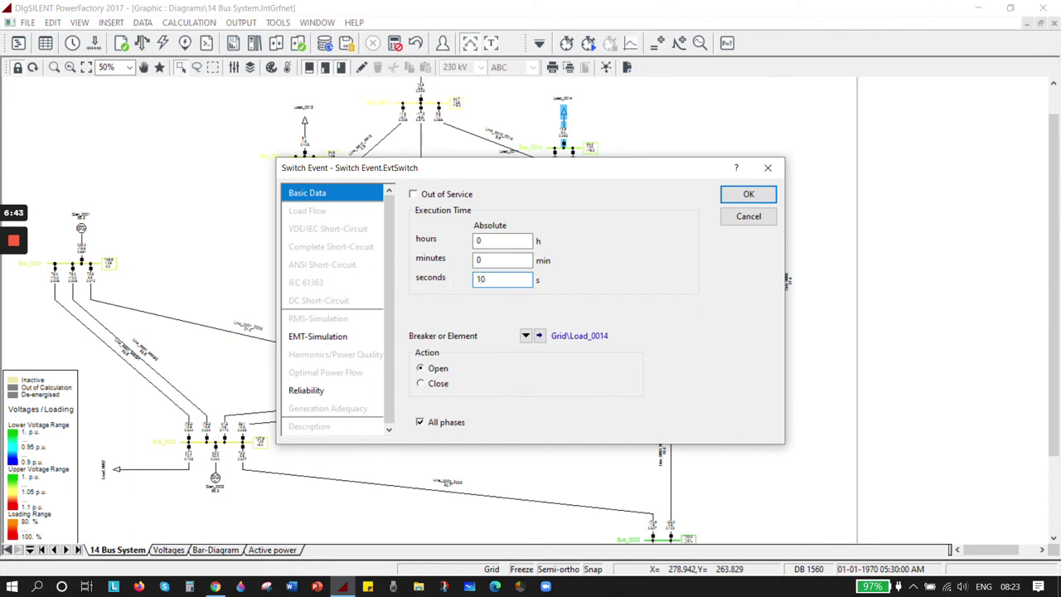
{"action": "left_click", "coordinate": [421, 385]}
{"action": "left_click", "coordinate": [745, 195]}
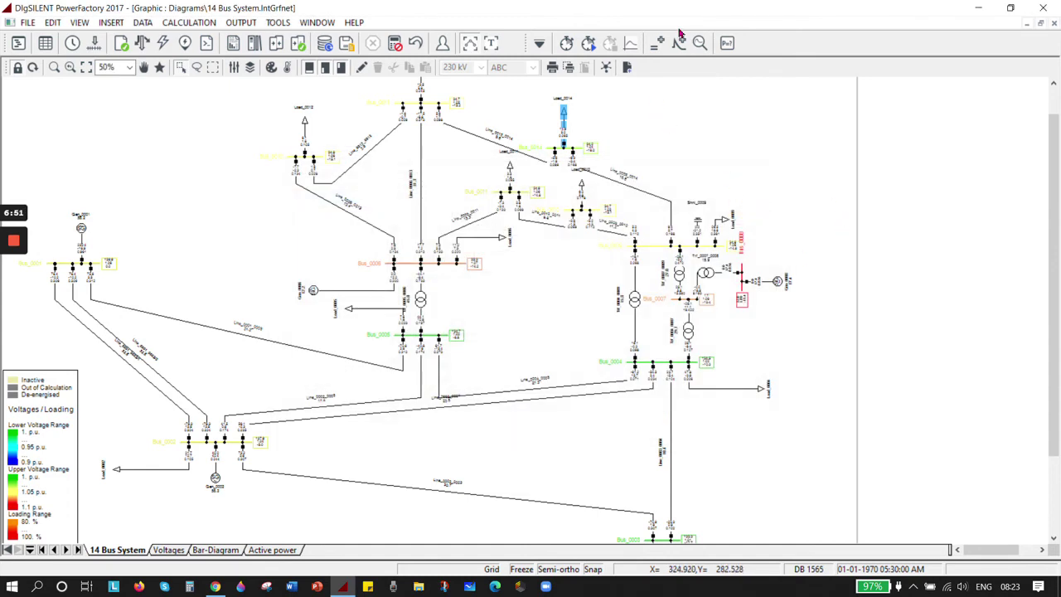
{"action": "left_click", "coordinate": [679, 43]}
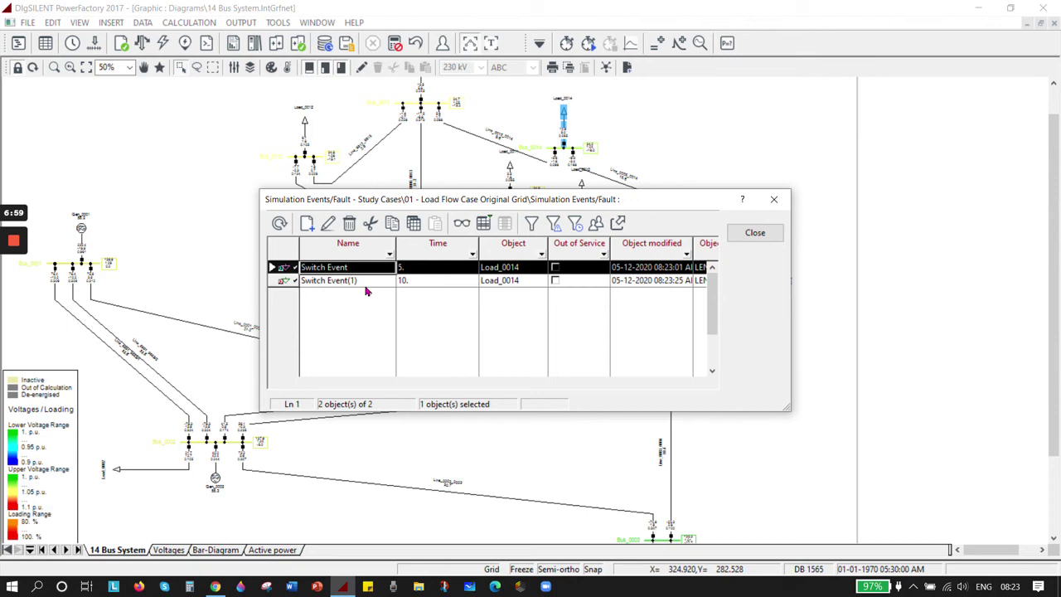
{"action": "left_click", "coordinate": [766, 232]}
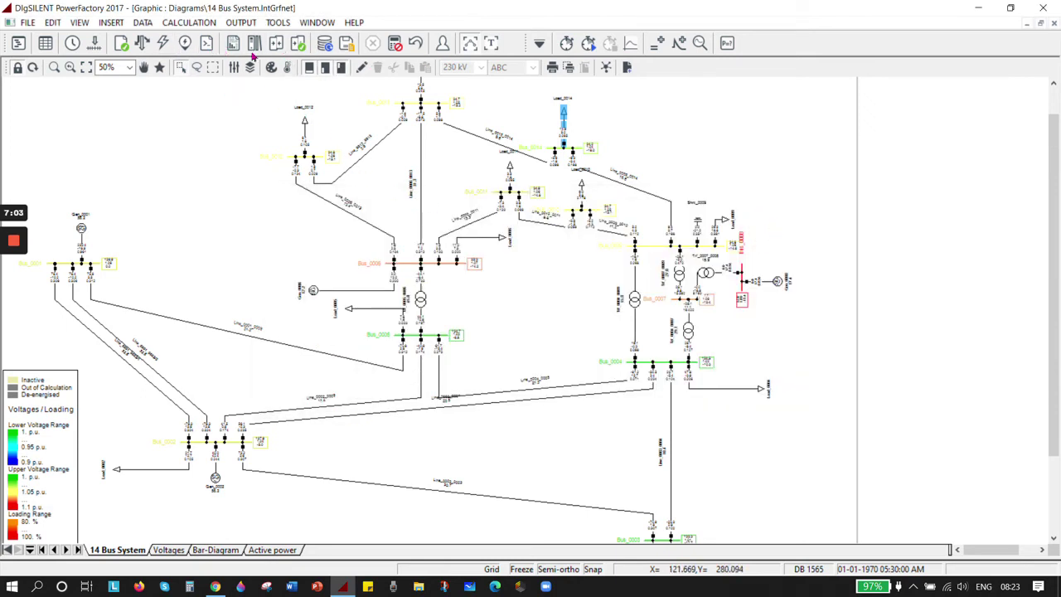
- Run a balanced, positive-sequence AC load flow calculation on the 14 Bus System
{"action": "left_click", "coordinate": [142, 43]}
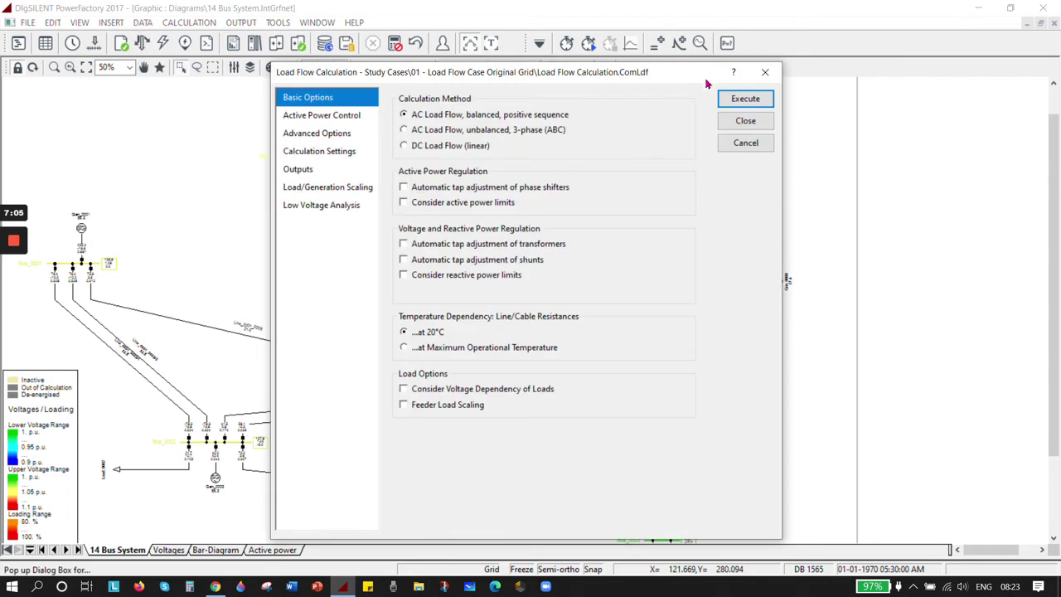
{"action": "left_click", "coordinate": [742, 99]}
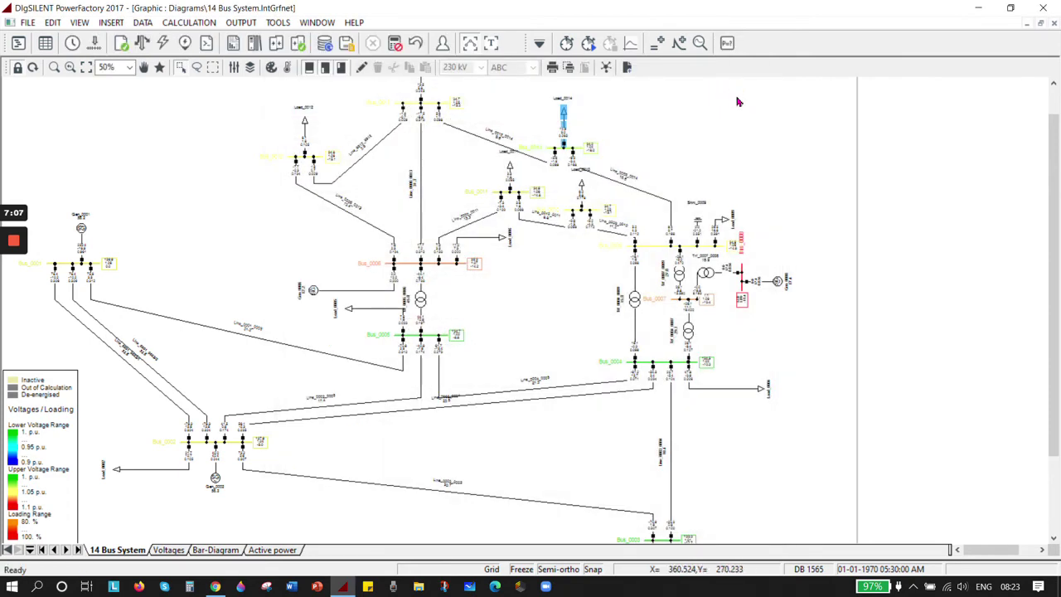
- Calculate the initial conditions with balanced RMS values, and run the simulation with the switch events up to 20 s
{"action": "left_click", "coordinate": [567, 44]}
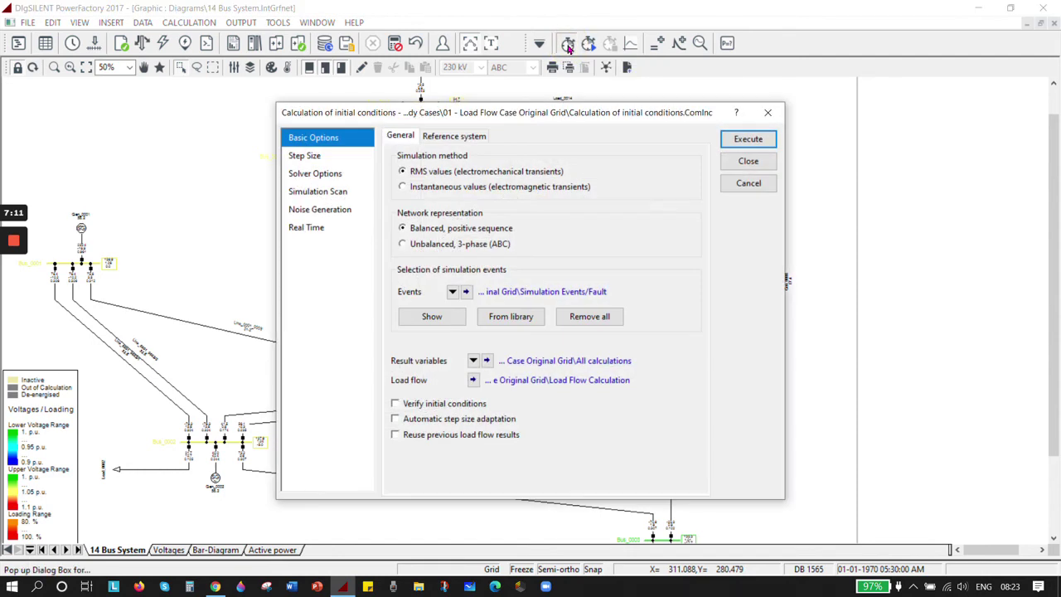
{"action": "left_click", "coordinate": [748, 139]}
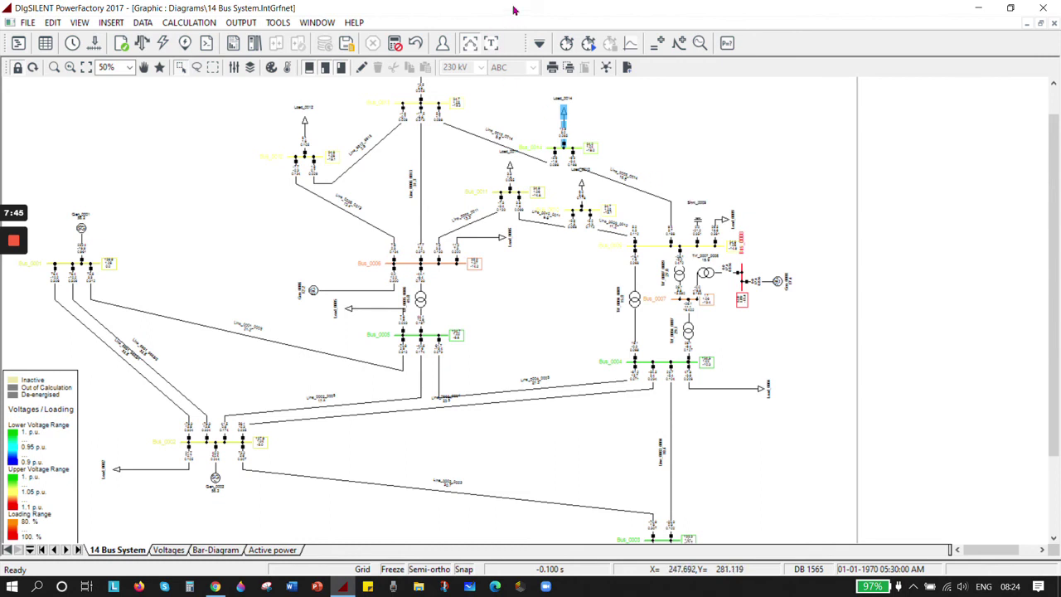
{"action": "left_click", "coordinate": [588, 44]}
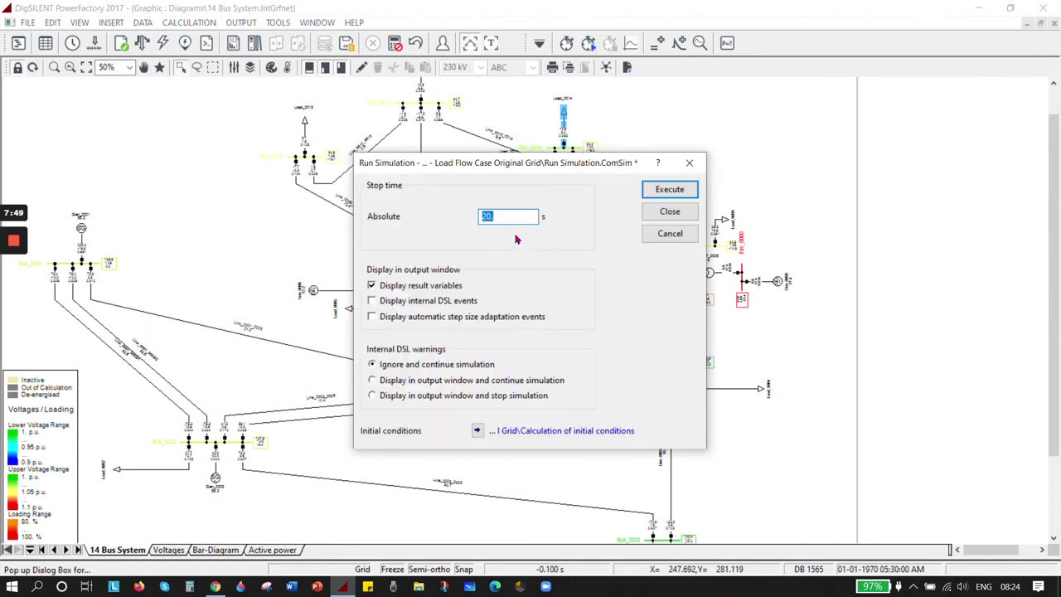
{"action": "left_click", "coordinate": [679, 189]}
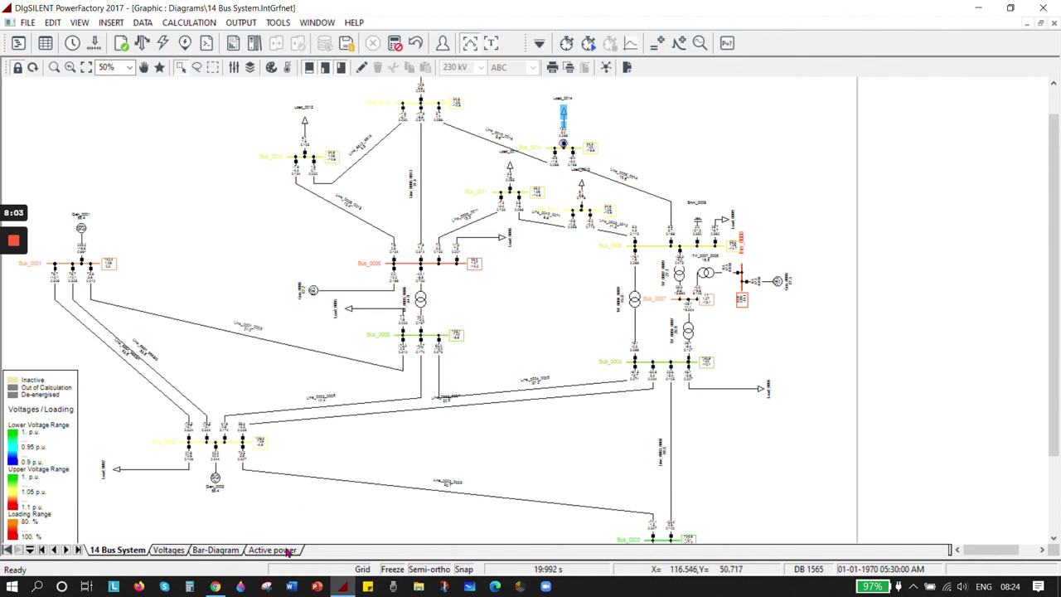
- Create a new subplot named Voltage and assign All calculations as its curve's result file
{"action": "left_click", "coordinate": [630, 43]}
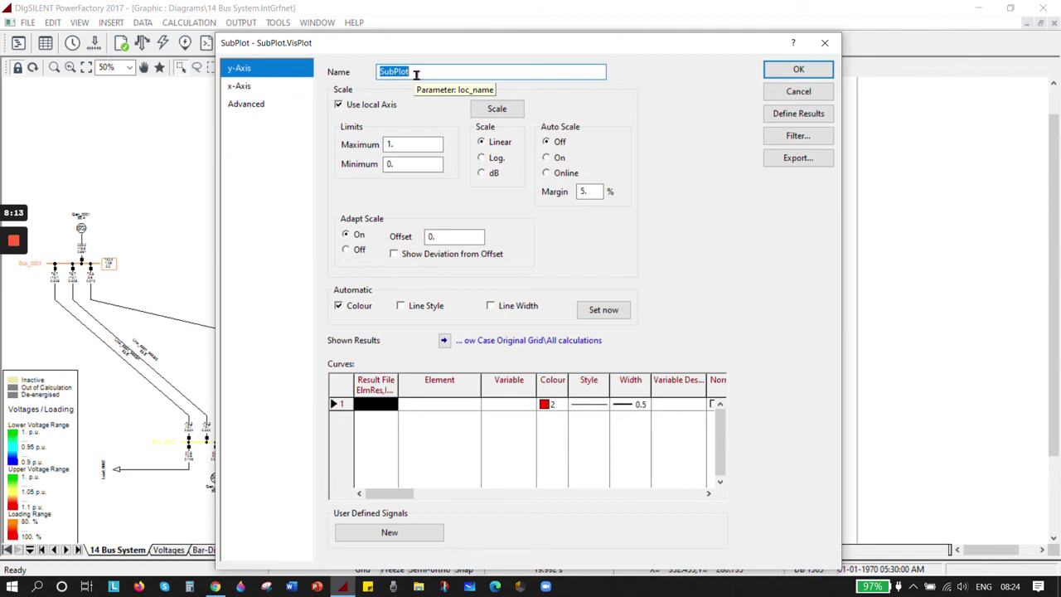
{"action": "type", "text": "Voltage"}
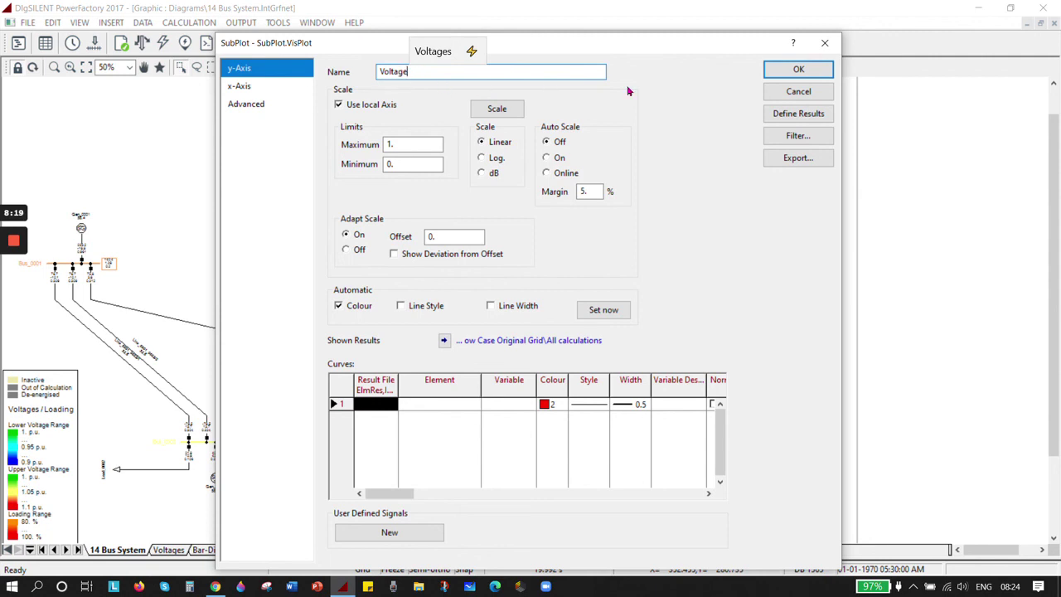
{"action": "left_click", "coordinate": [367, 404]}
{"action": "double_click", "coordinate": [367, 404]}
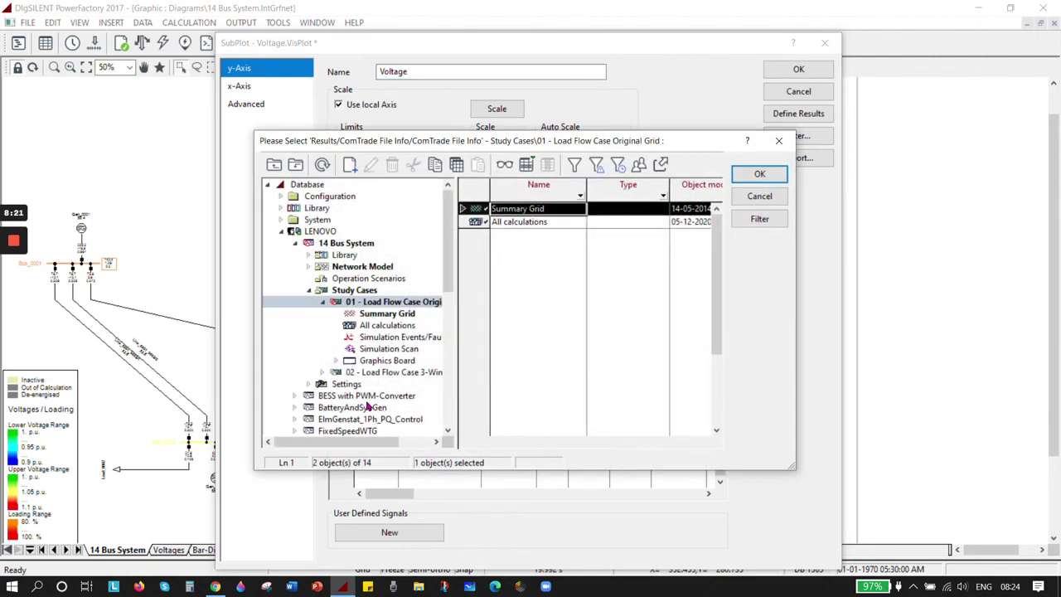
{"action": "left_click", "coordinate": [511, 222]}
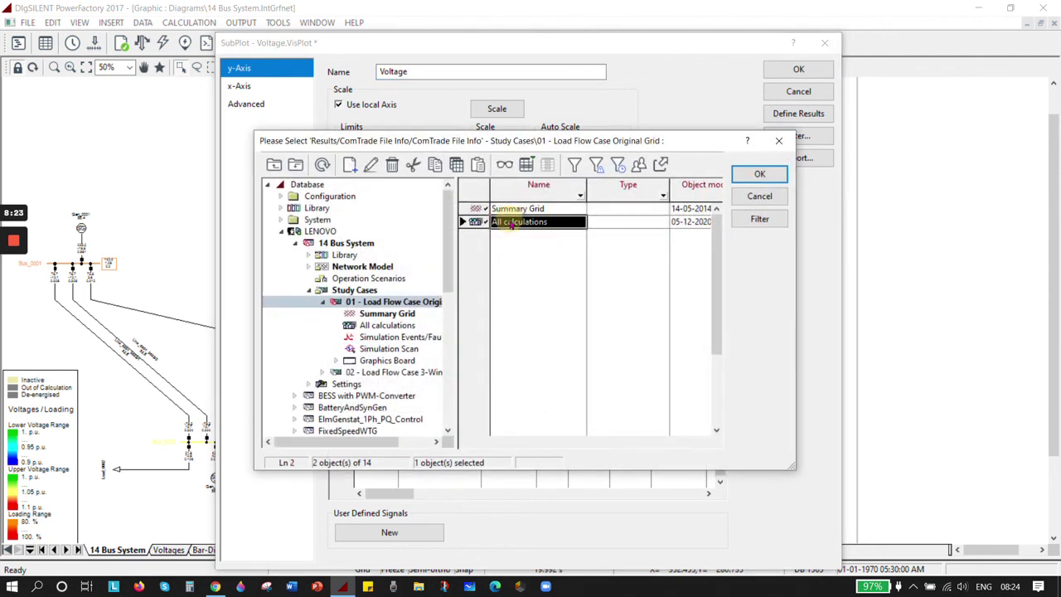
{"action": "left_click", "coordinate": [759, 174]}
- Assign Load_0014 and its voltage magnitude in p.u. (n:u:bus1) to the Voltage subplot's curve, and create the plot
{"action": "left_click", "coordinate": [446, 406]}
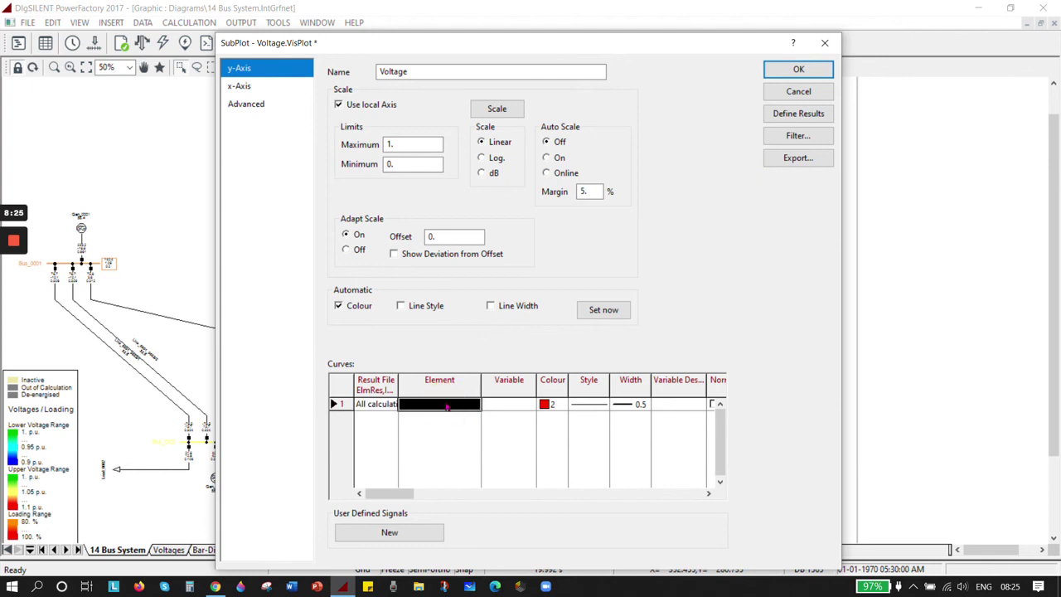
{"action": "right_click", "coordinate": [446, 401]}
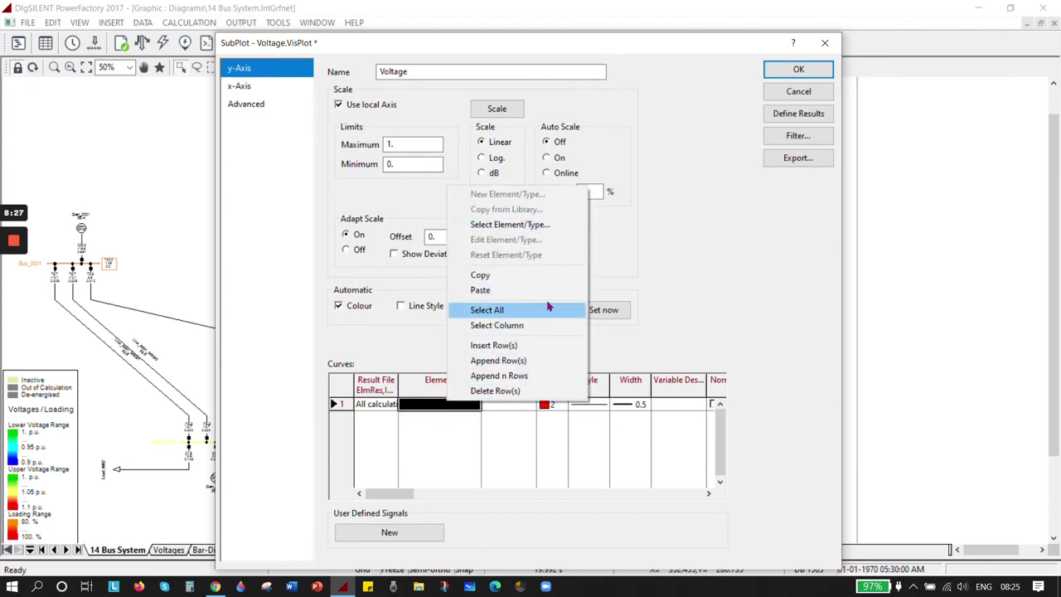
{"action": "left_click", "coordinate": [527, 227]}
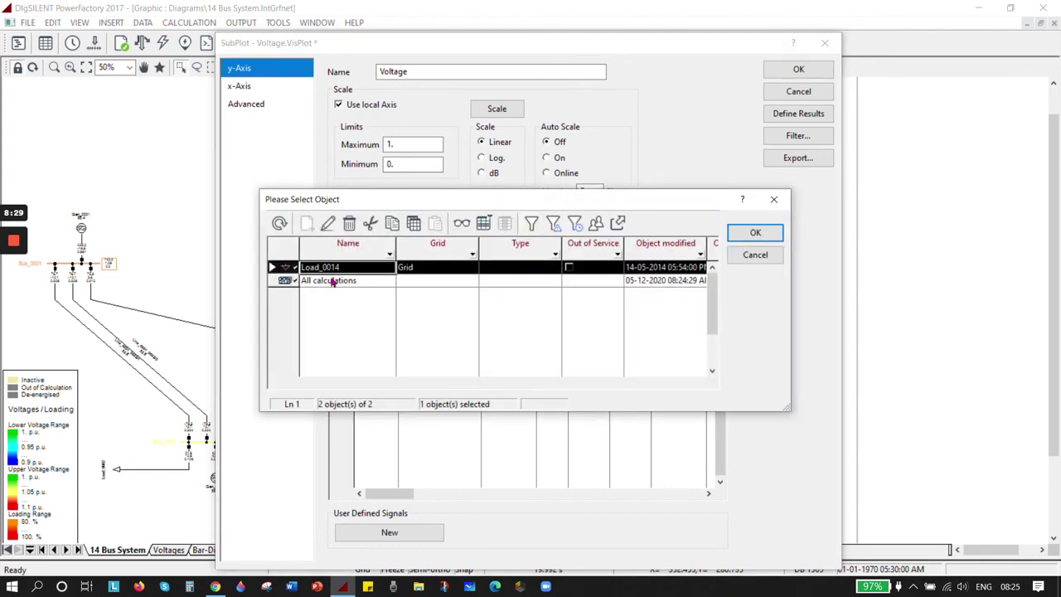
{"action": "left_click", "coordinate": [761, 235]}
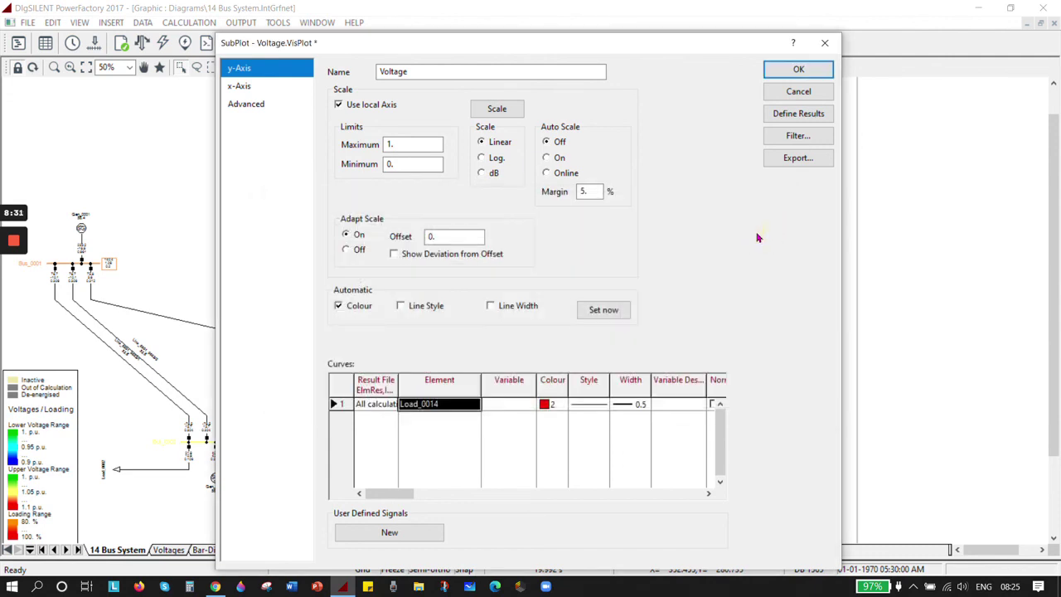
{"action": "double_click", "coordinate": [512, 406]}
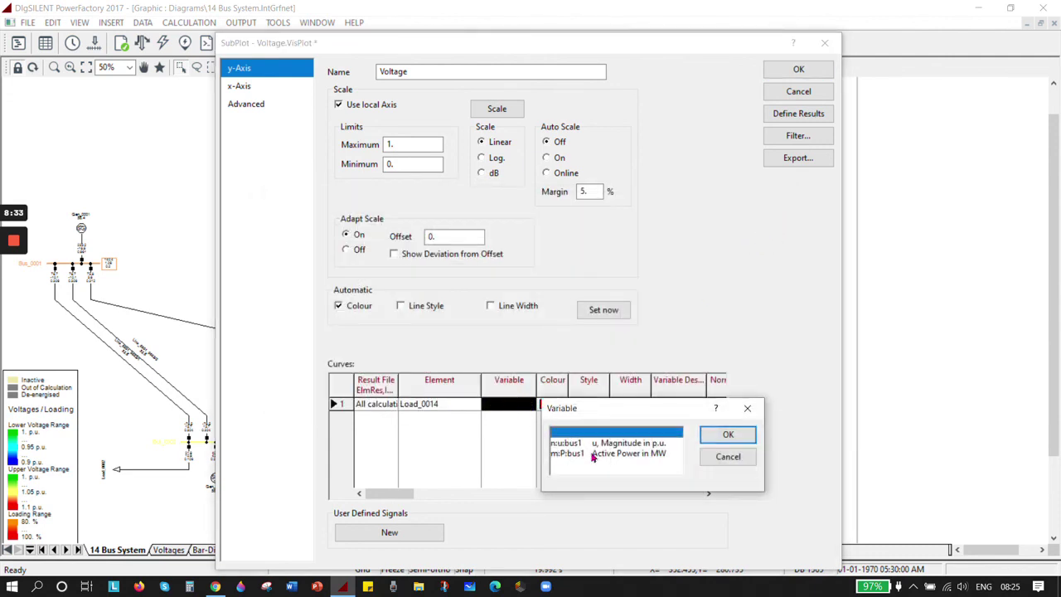
{"action": "left_click", "coordinate": [636, 444]}
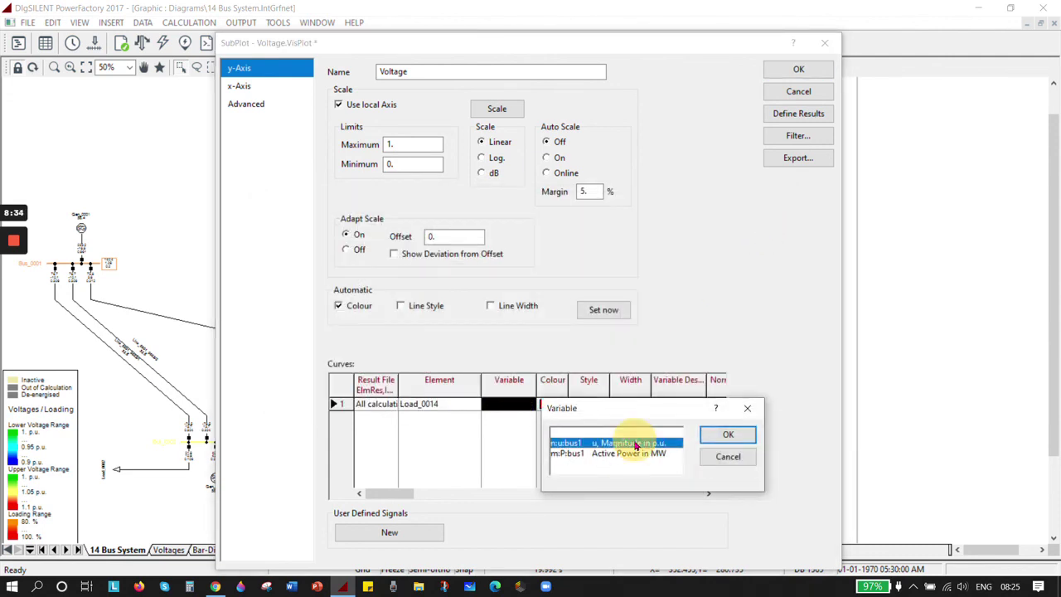
{"action": "left_click", "coordinate": [727, 435]}
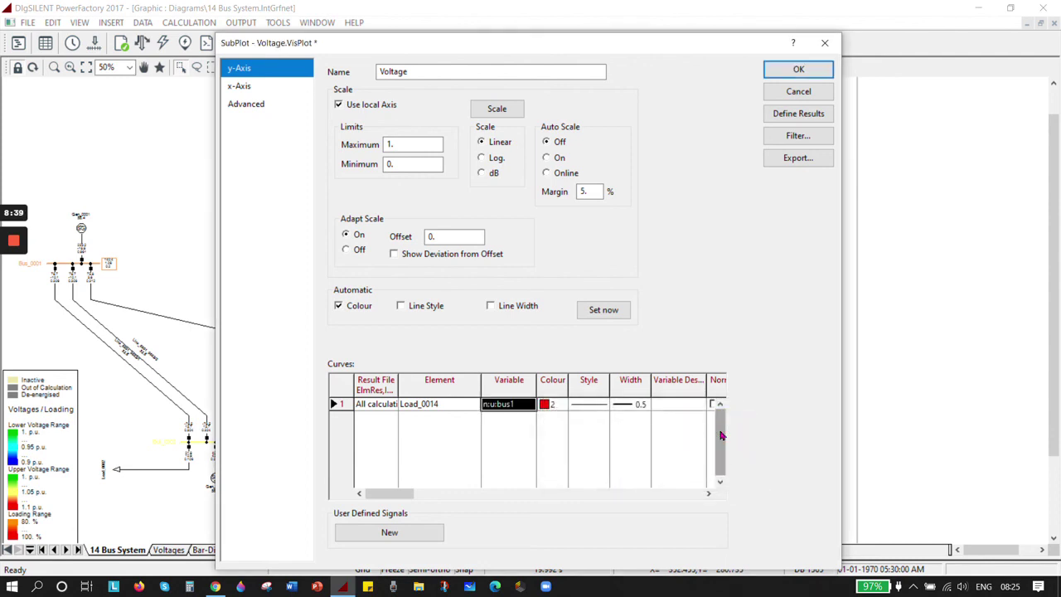
{"action": "left_click", "coordinate": [802, 71]}
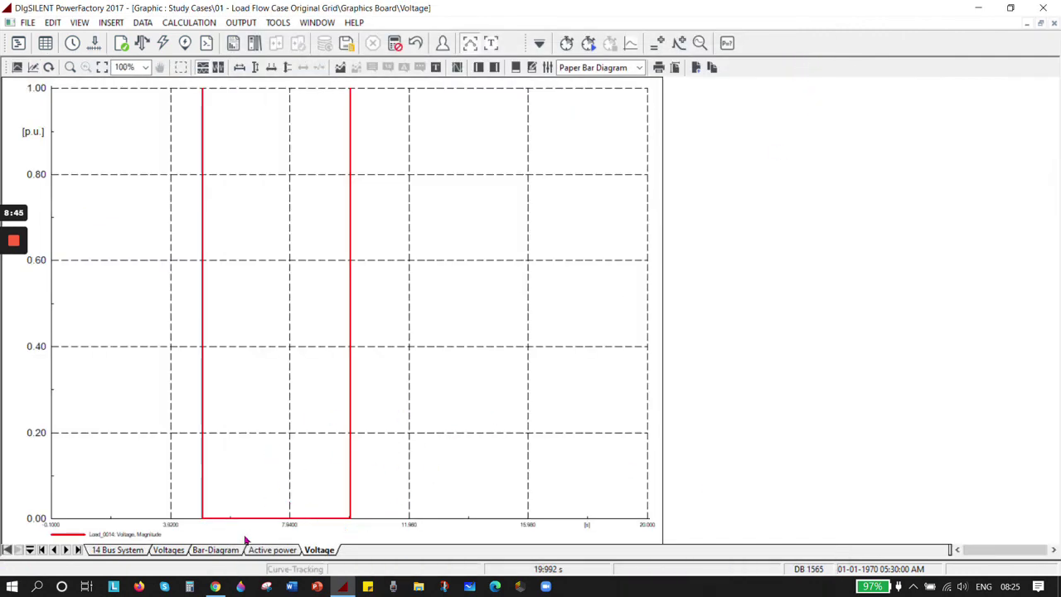
- Scale the x-axis and y-axis of the Active power plot automatically to fit the new simulation results
{"action": "left_click", "coordinate": [273, 549]}
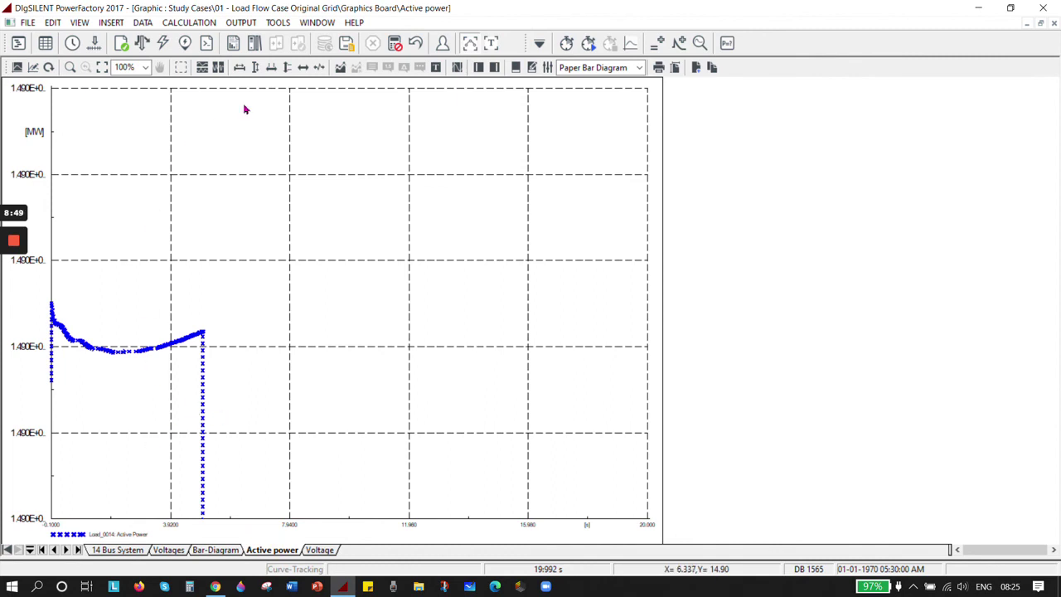
{"action": "left_click", "coordinate": [240, 69]}
{"action": "left_click", "coordinate": [259, 68]}
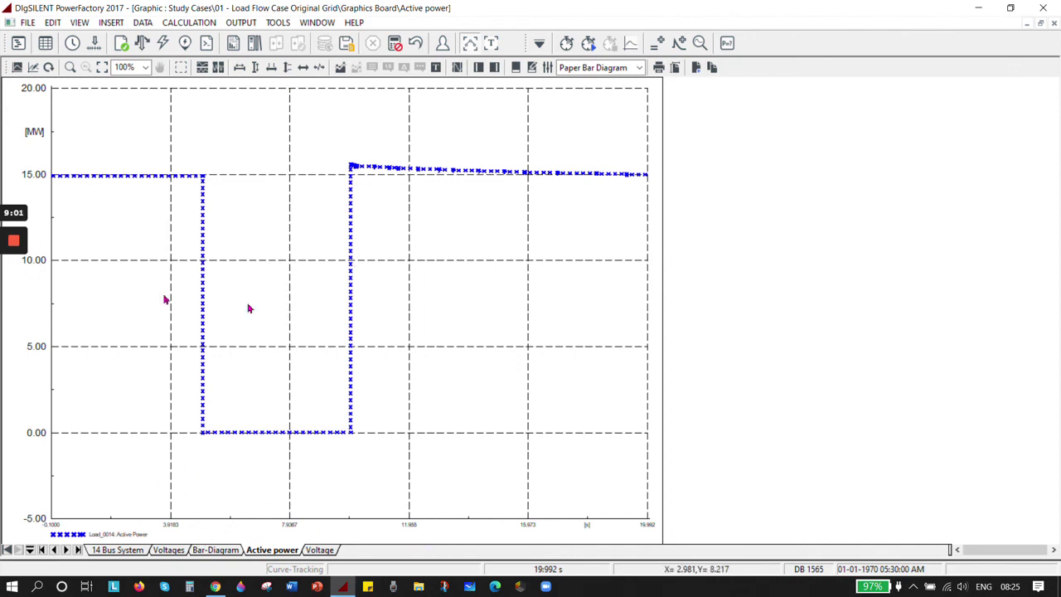
{"action": "left_click", "coordinate": [351, 288]}
{"action": "right_click", "coordinate": [351, 288]}
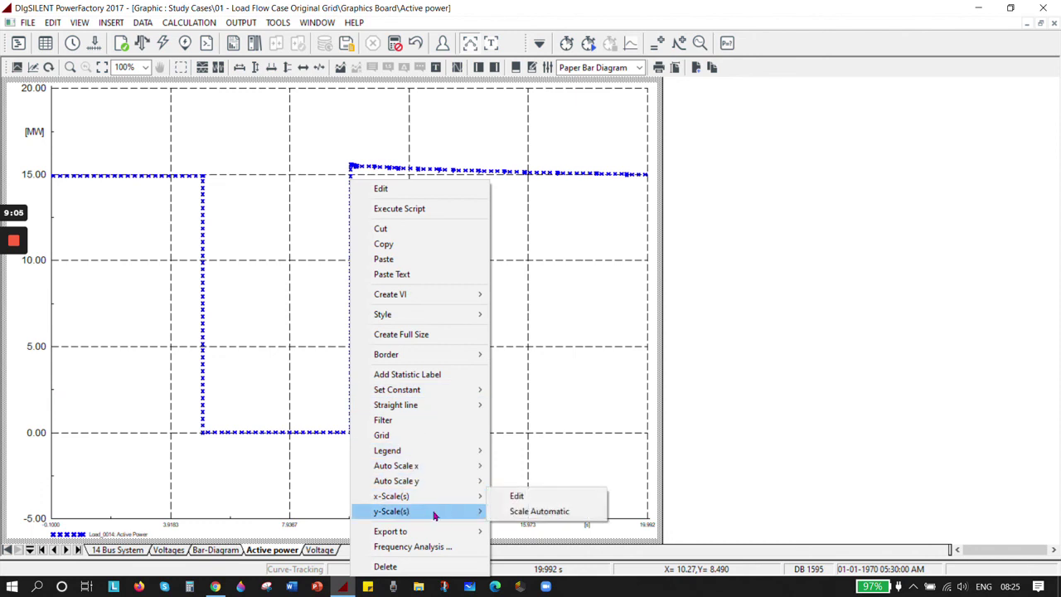
{"action": "mouse_move", "coordinate": [452, 513]}
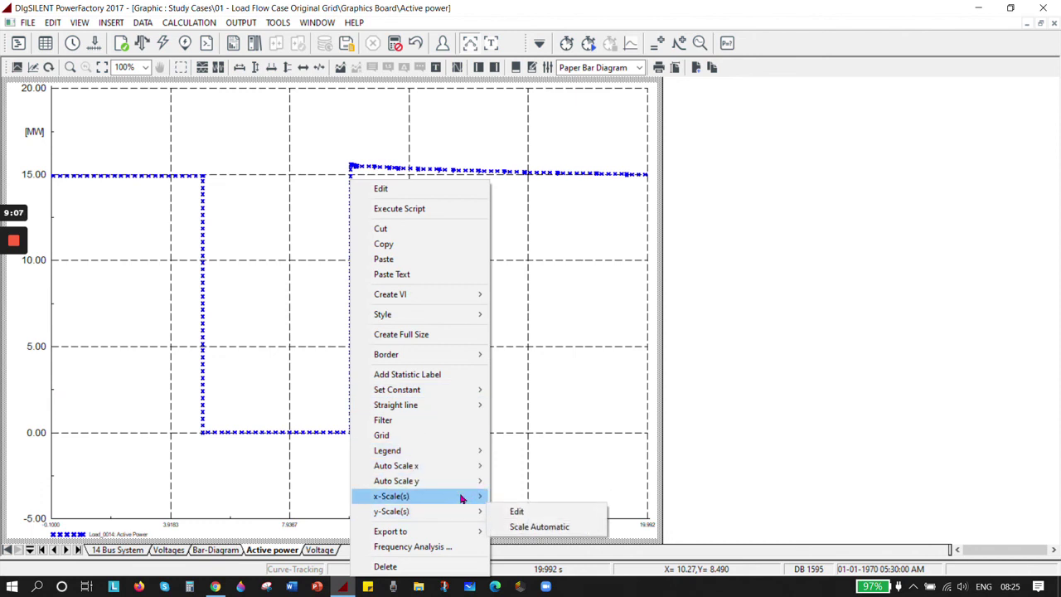
{"action": "left_click", "coordinate": [887, 266]}
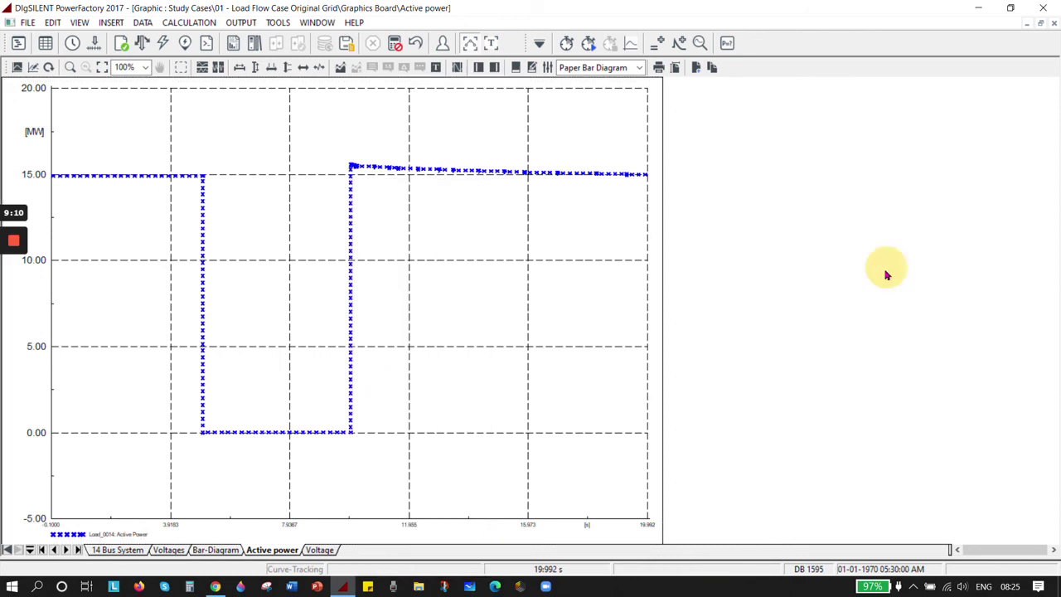
- Scale the y-axis of the Voltage plot automatically to show Load_0014's complete voltage curve
{"action": "left_click", "coordinate": [320, 549]}
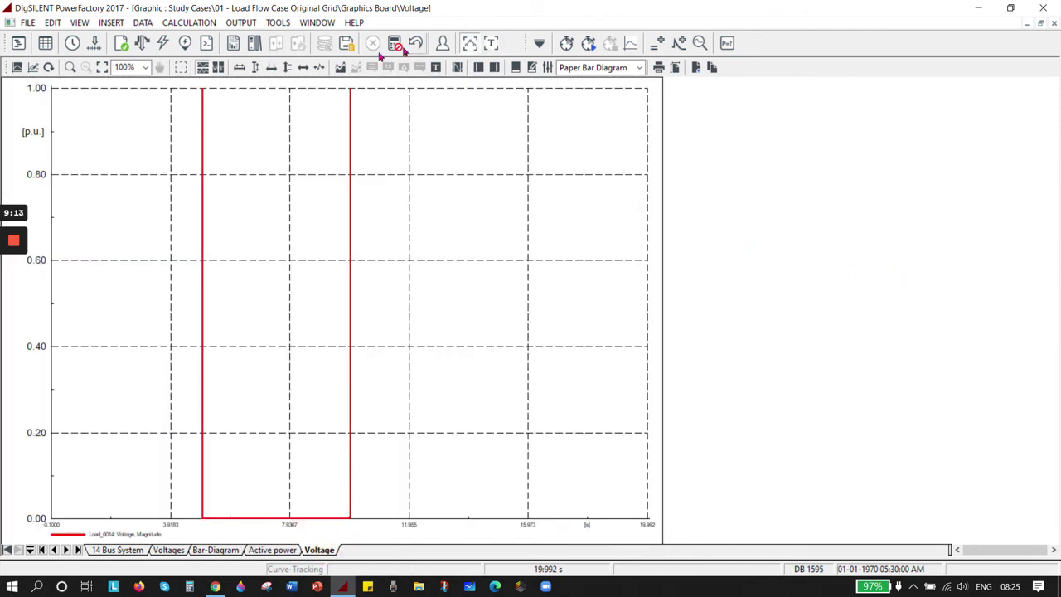
{"action": "left_click", "coordinate": [255, 69]}
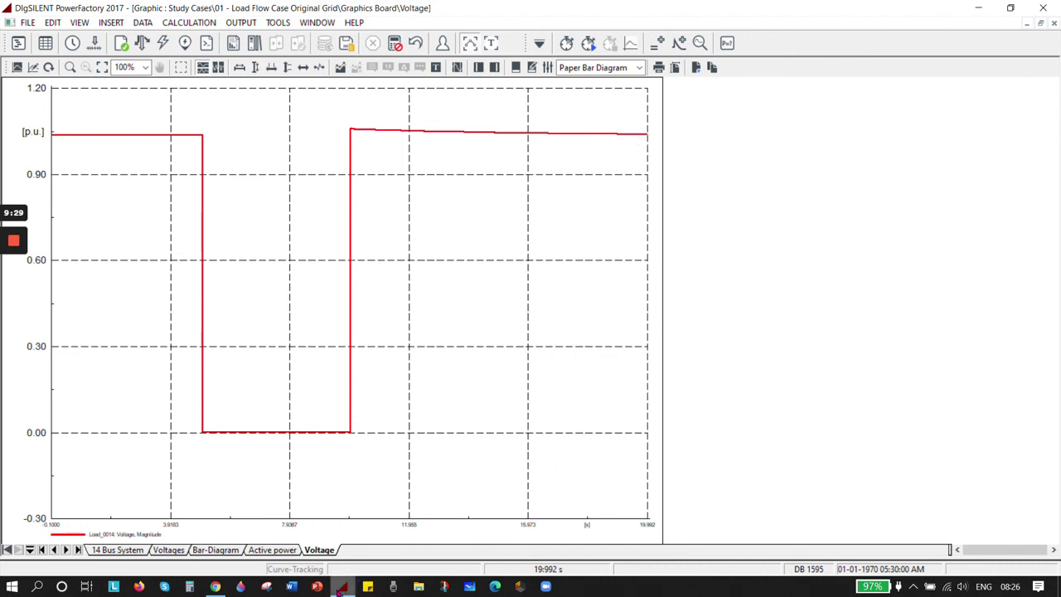
{"action": "mouse_move", "coordinate": [17, 240]}
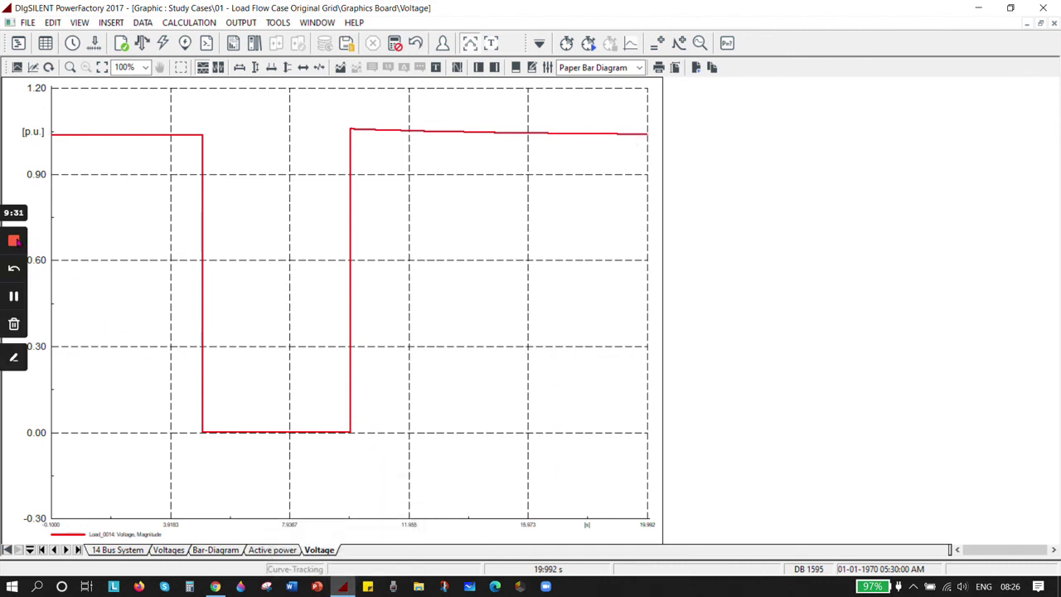